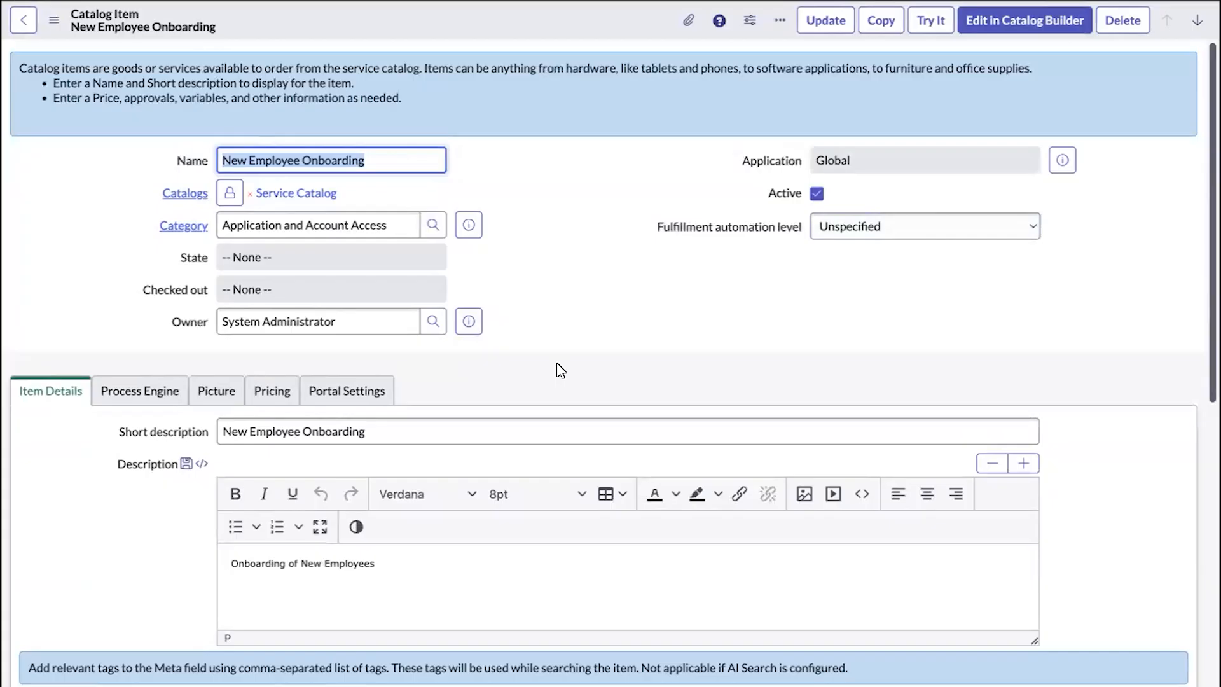
Review the New Employee Onboarding catalog item's details and list its existing variables.
scroll(560, 371, down, 1)
scroll(561, 371, down, 4)
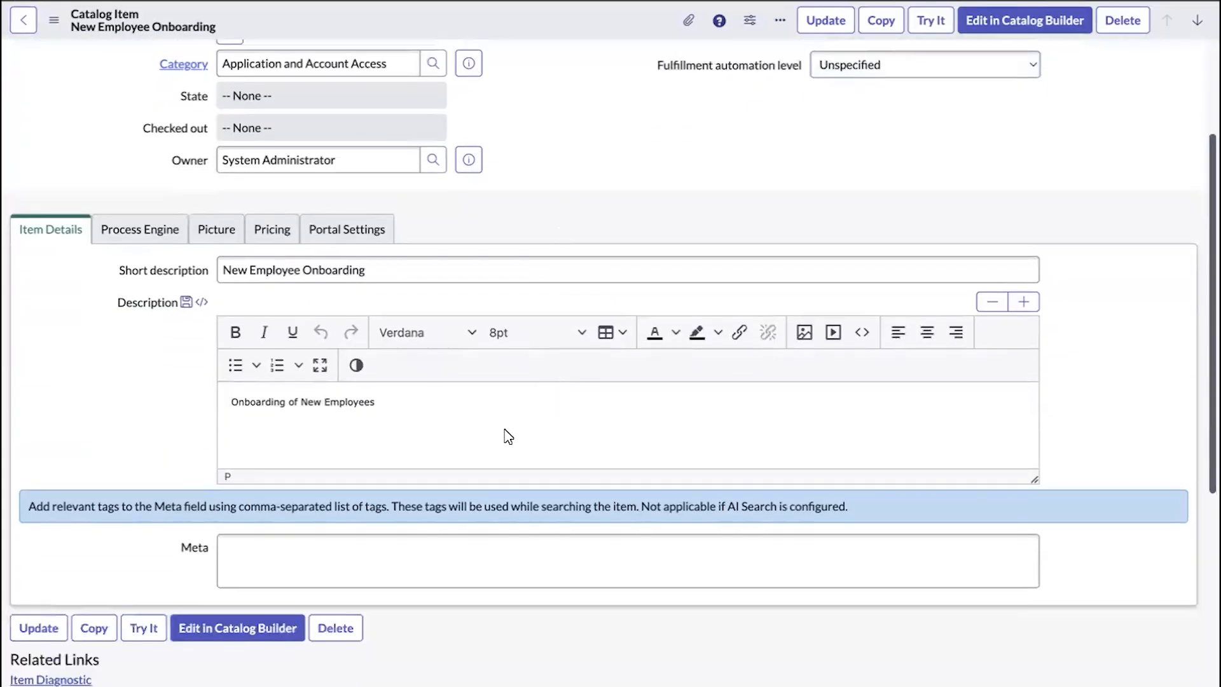
scroll(504, 431, up, 4)
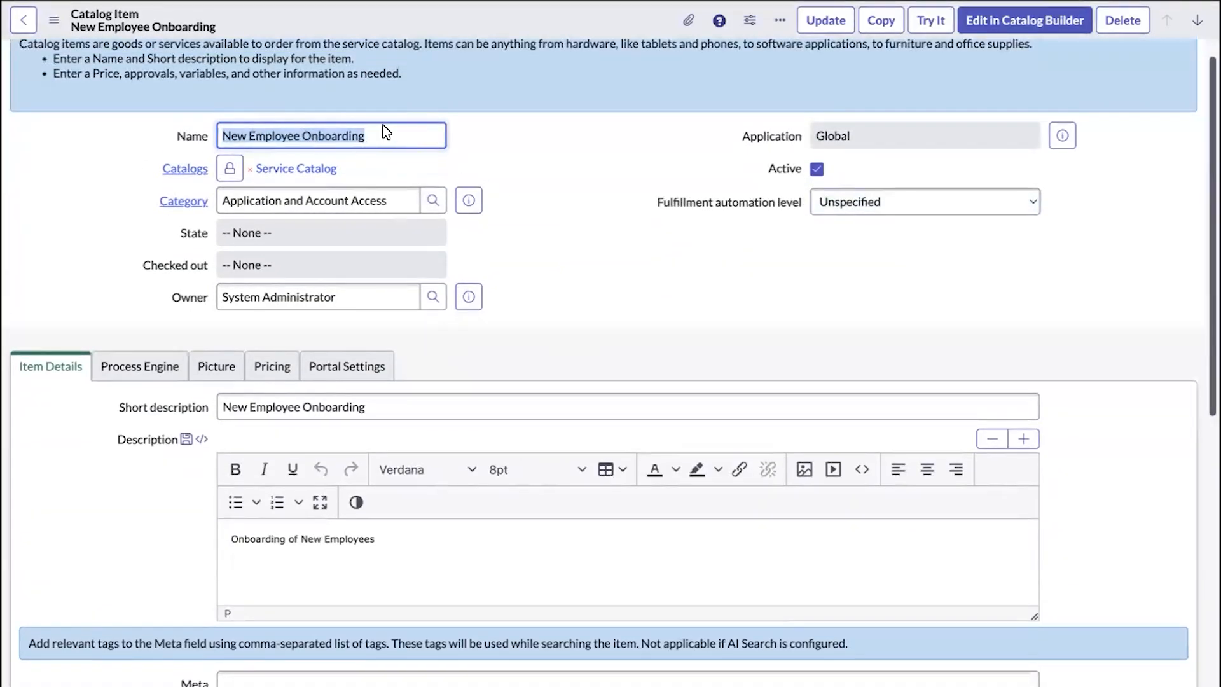
scroll(384, 128, down, 3)
scroll(385, 127, up, 2)
scroll(385, 128, down, 10)
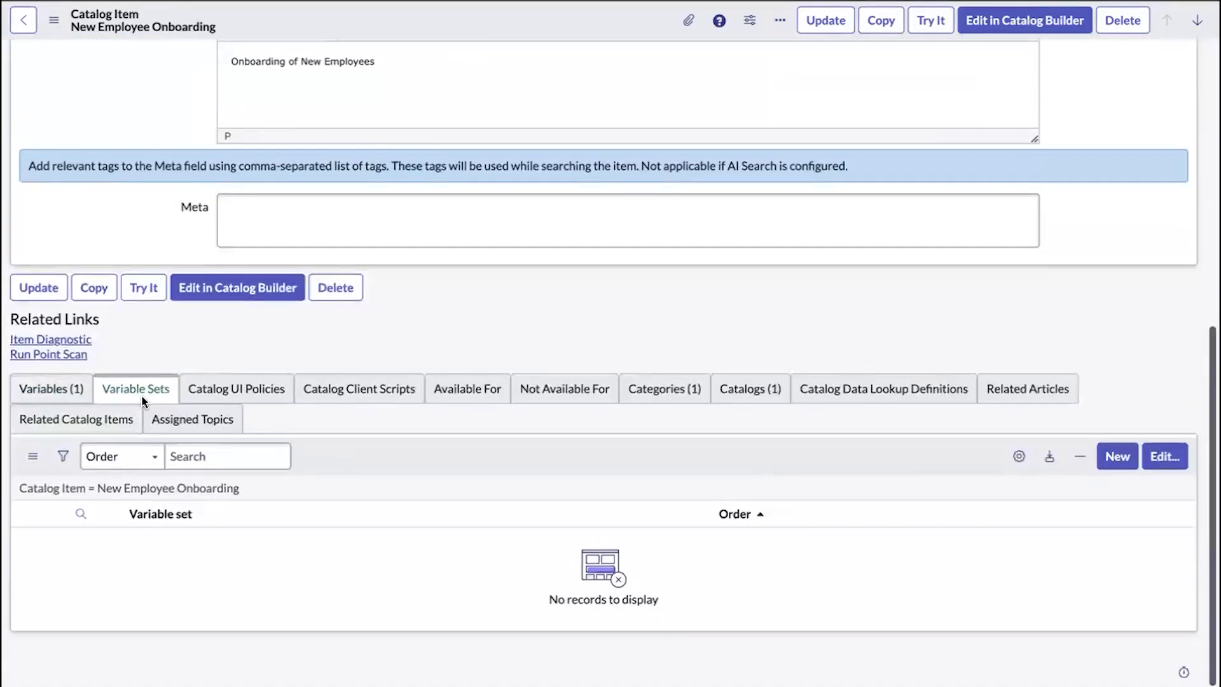
click(66, 391)
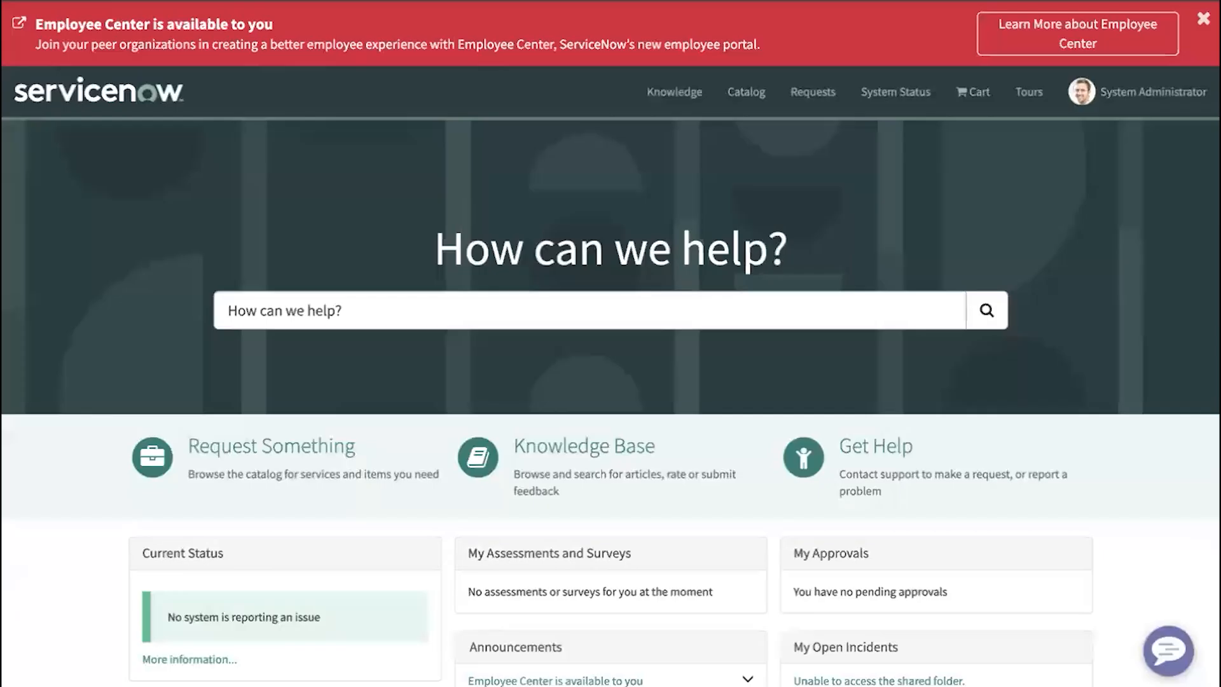
Switch to the service portal, search for "new employee onboarding" and open the New Employee Onboarding catalog item.
click(504, 323)
text(new )
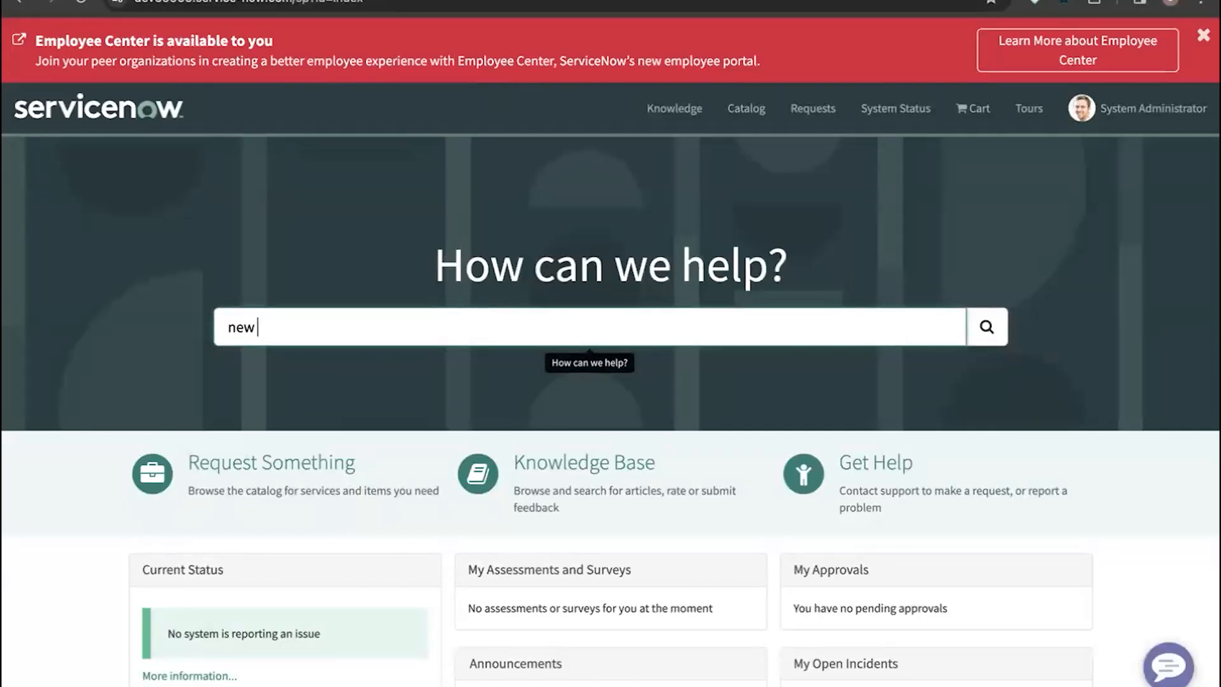
text(employee onboarding)
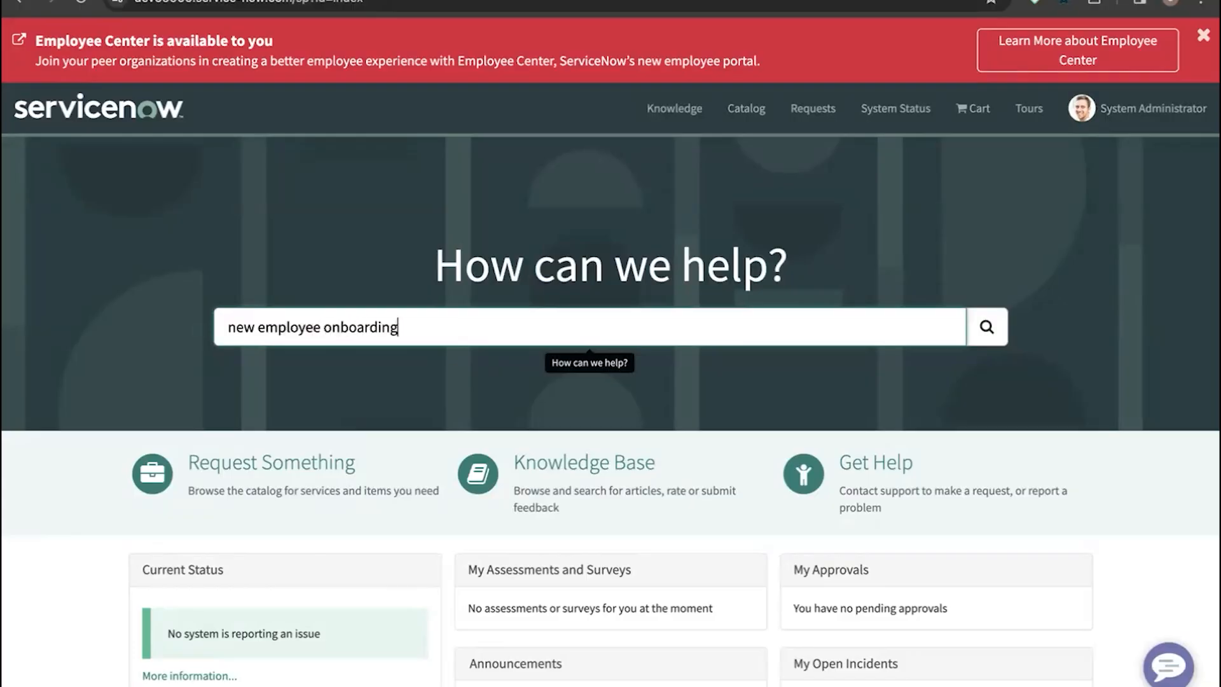
key(Return)
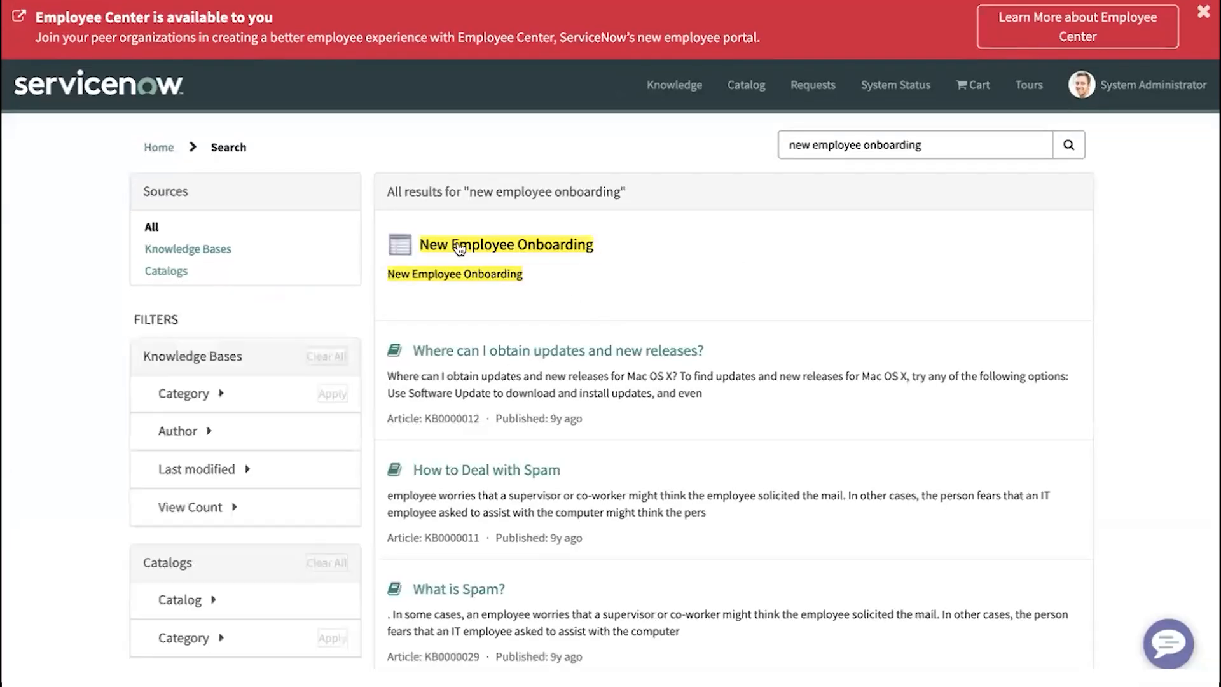
click(419, 285)
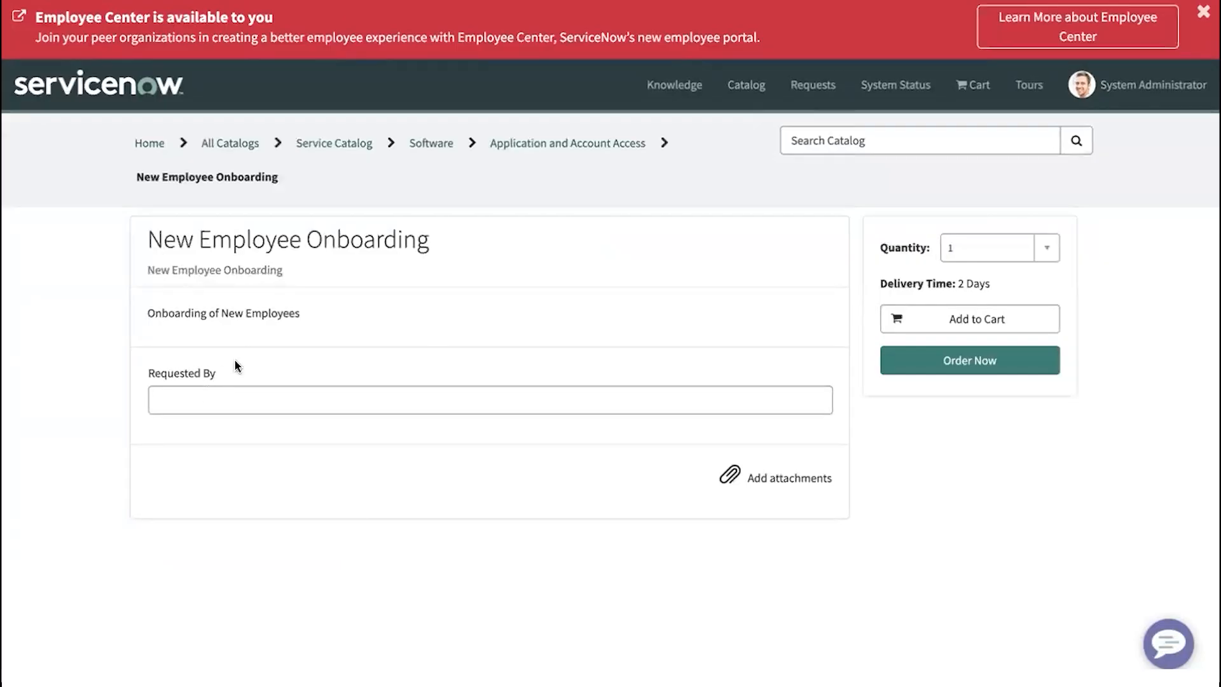
click(272, 399)
click(293, 471)
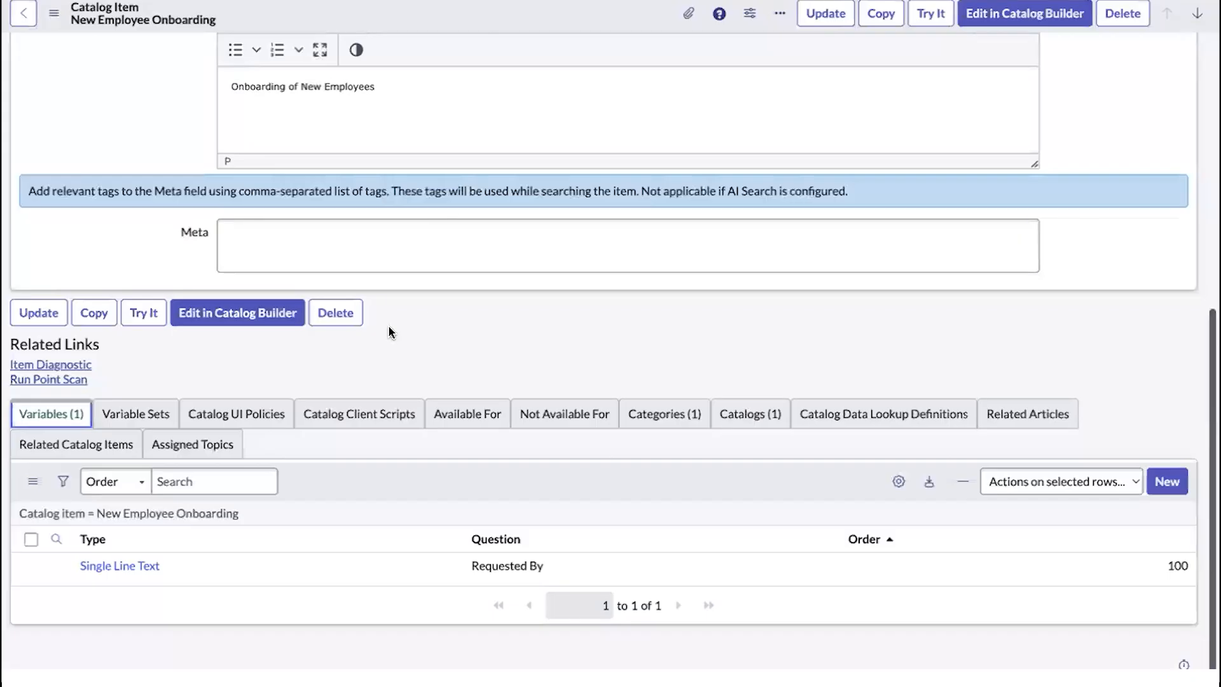
Return to the catalog item record and start a new multi-row variable set for it.
scroll(388, 325, up, 3)
scroll(390, 330, down, 2)
click(153, 421)
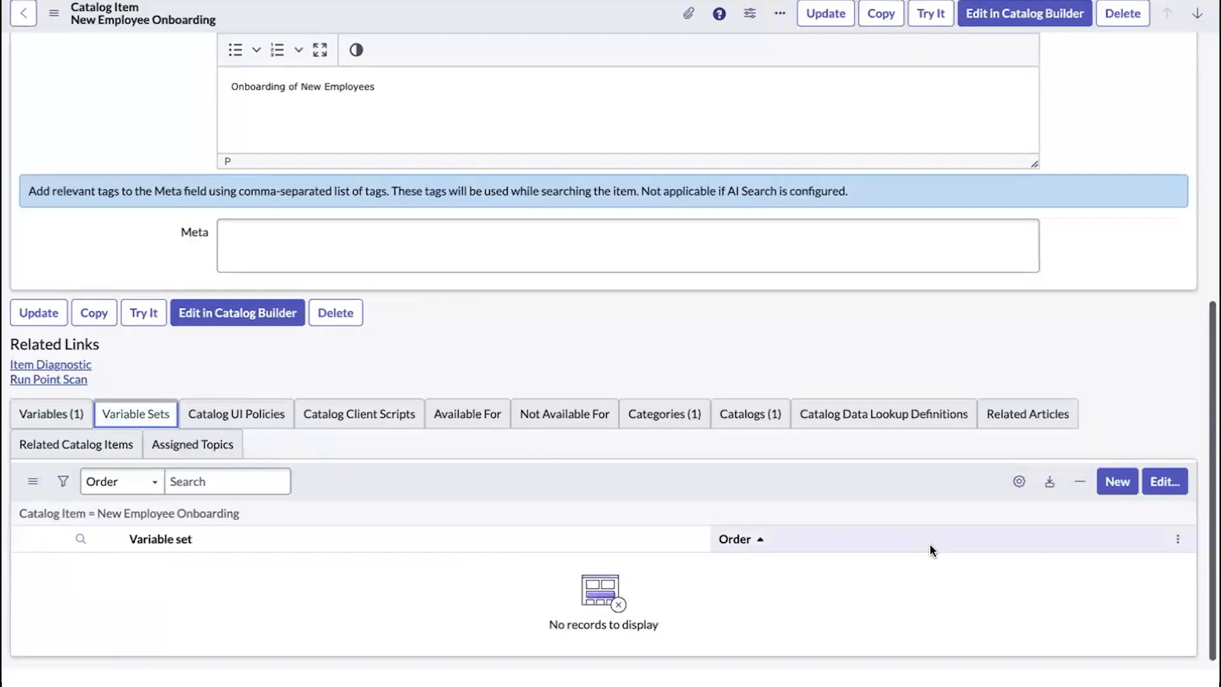
click(1117, 484)
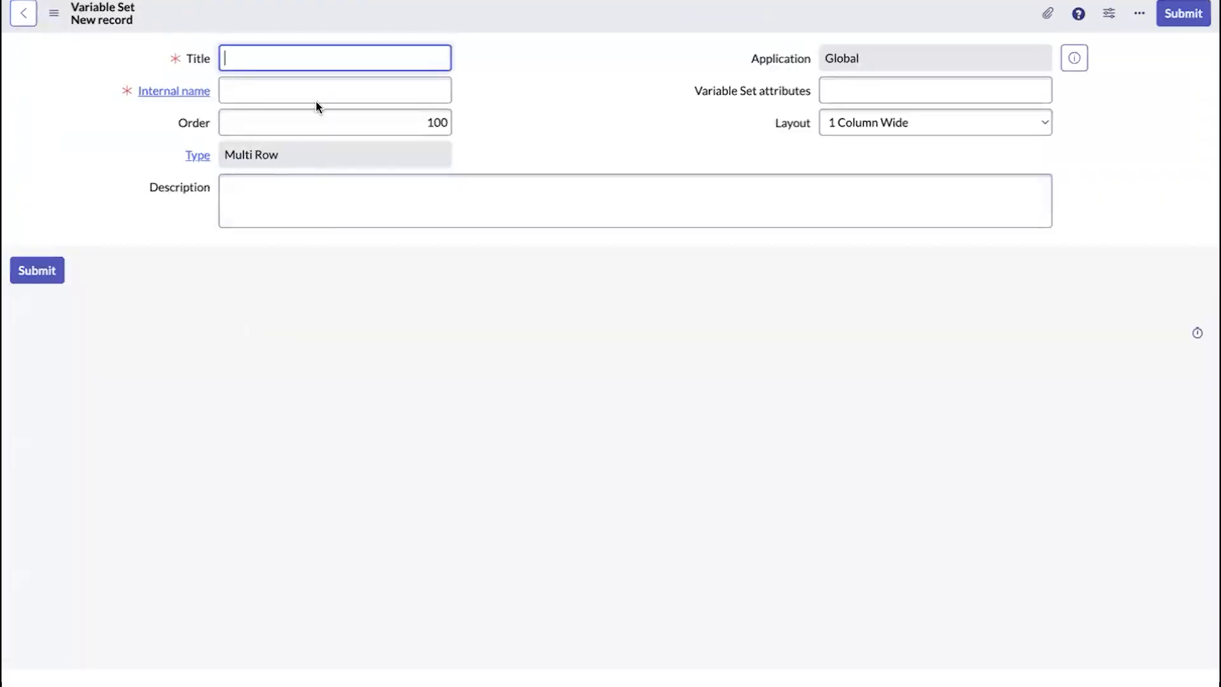
Title the variable set Employee Detail and enter the description "Details of the new employees".
text(Nmp)
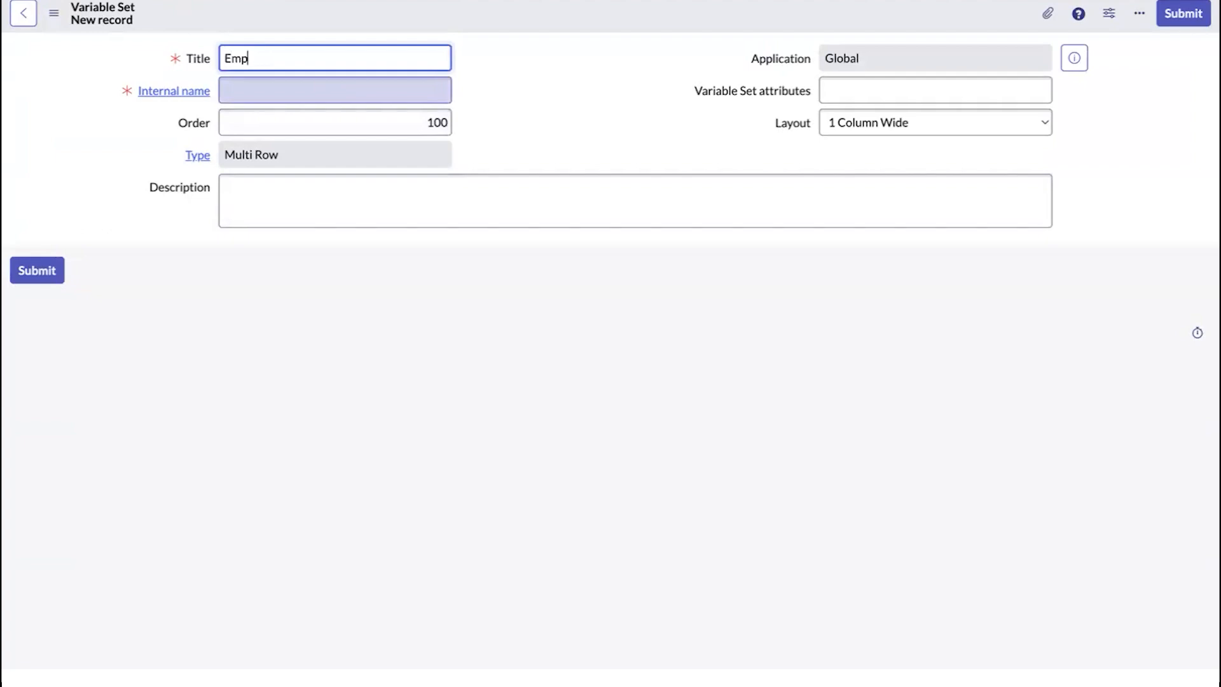
text(ployee Detail)
key(Tab)
click(354, 123)
click(344, 216)
text(De)
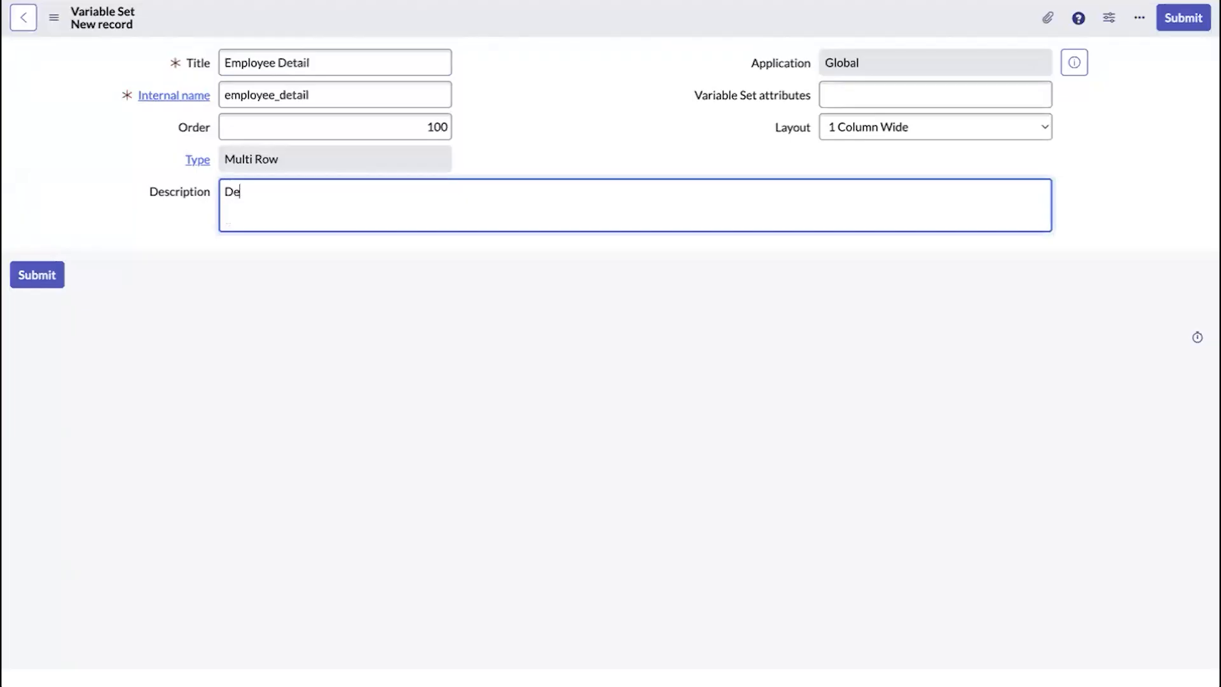
text(tails of the new employees)
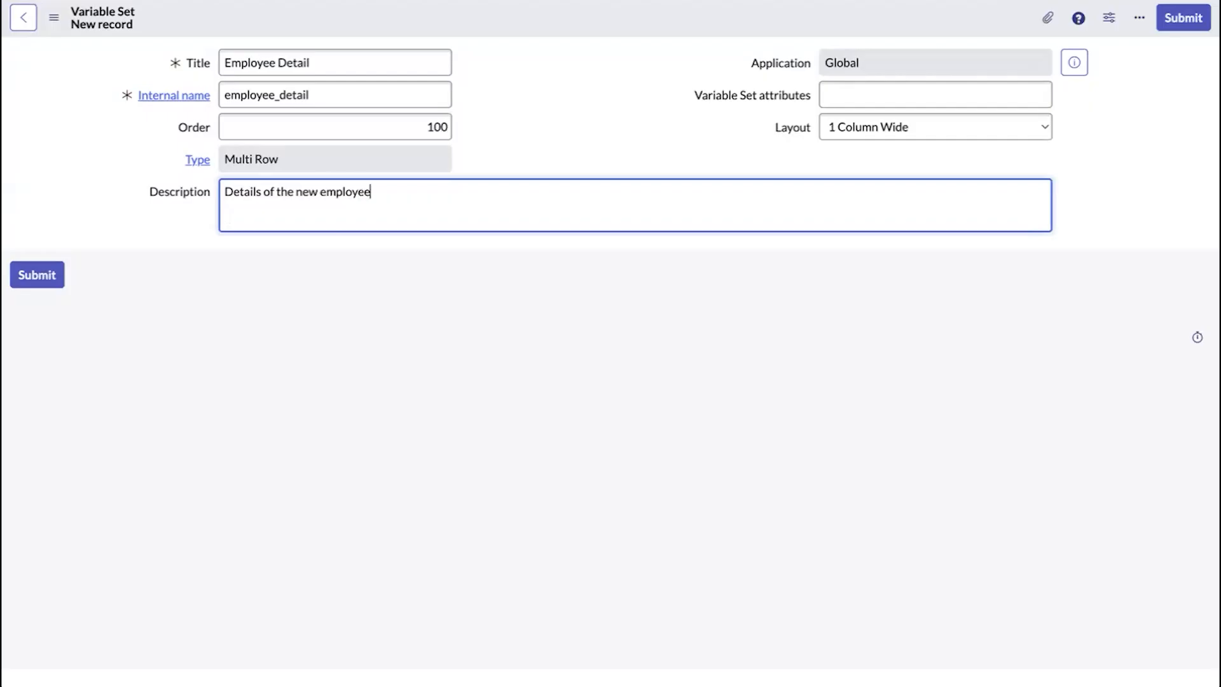
Keep the layout at 1 Column Wide and save the new variable set without leaving its form.
right_click(566, 18)
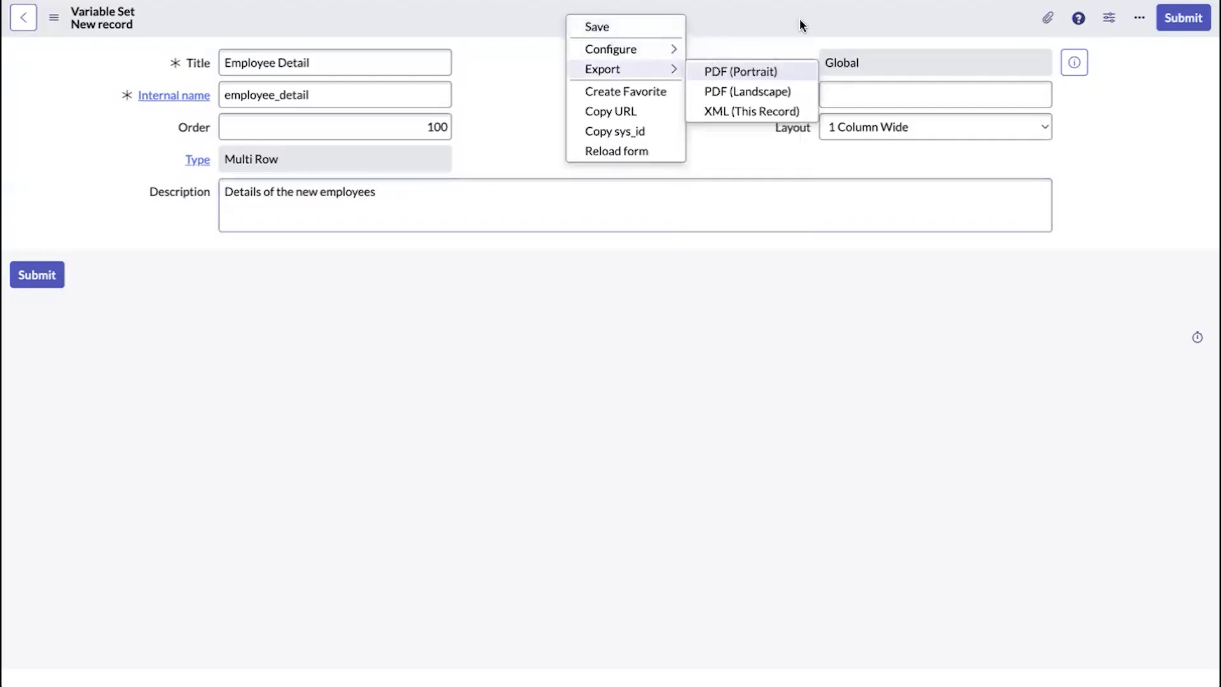
click(821, 23)
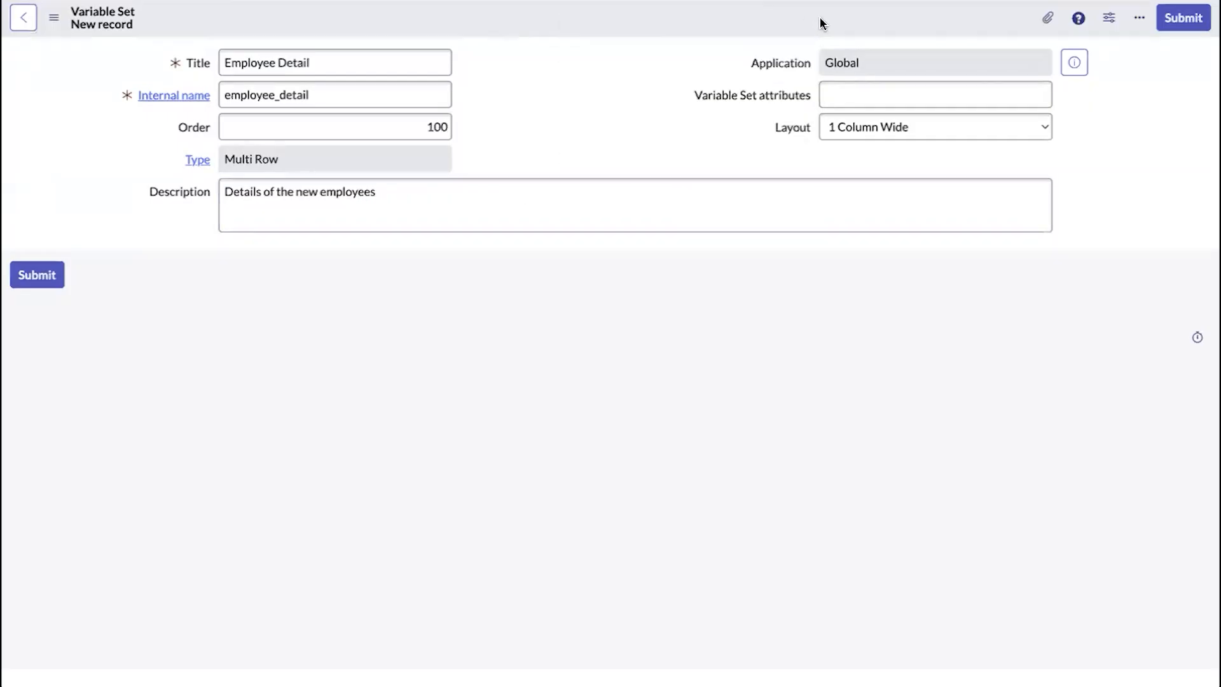
click(839, 136)
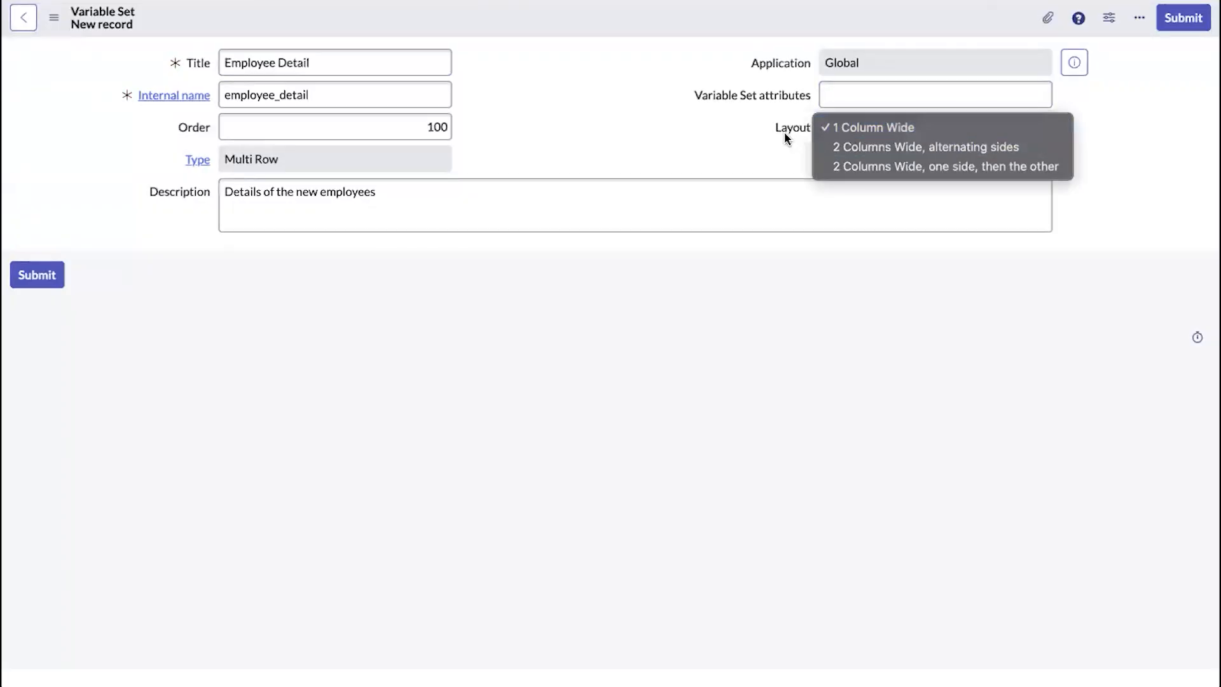
click(719, 131)
right_click(590, 8)
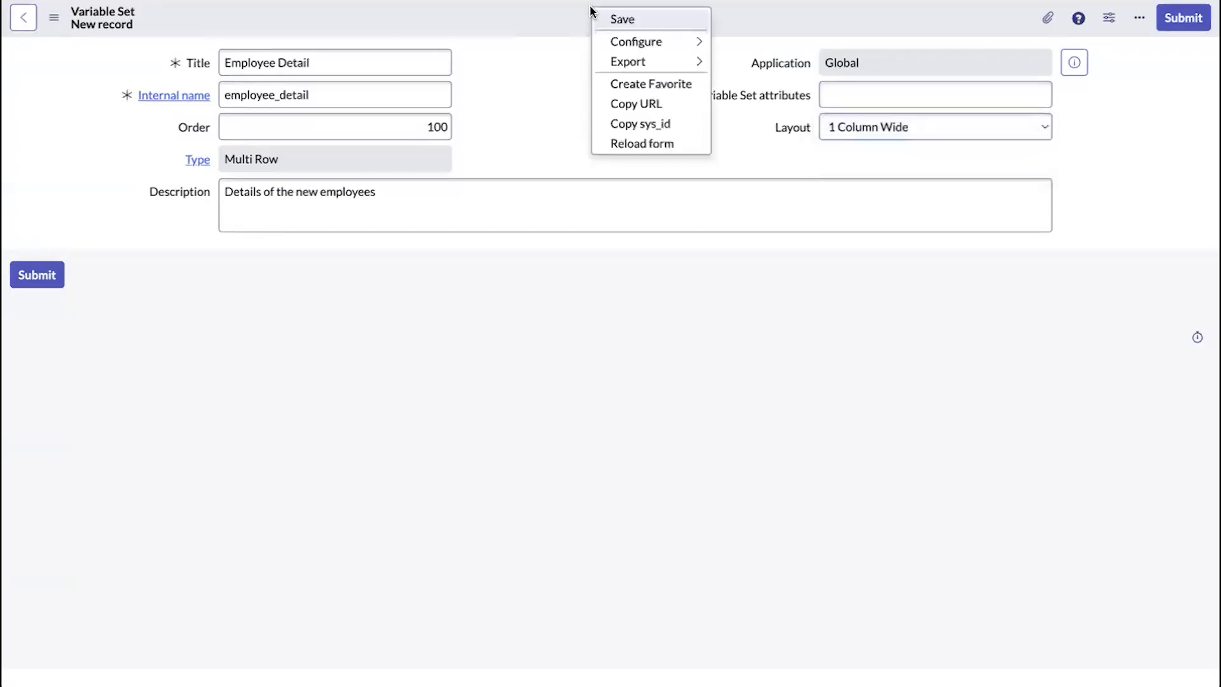
click(623, 19)
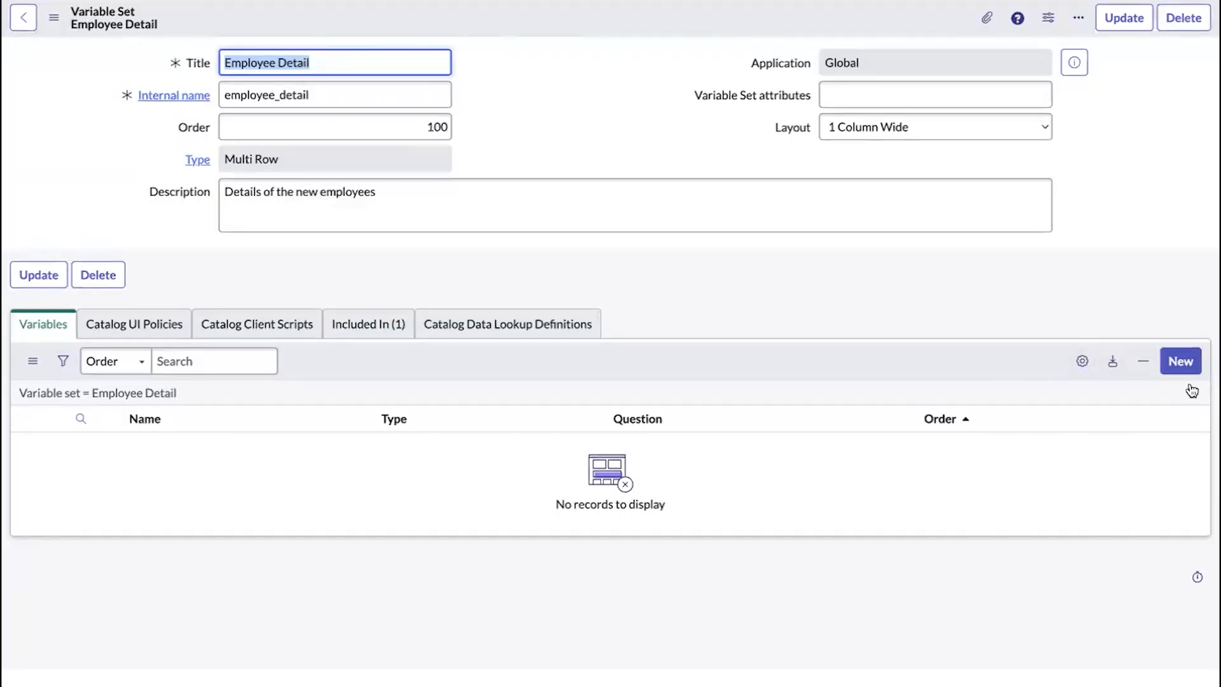
Add a Single Line Text variable with the question First Name to the Employee Detail variable set and save it.
click(1173, 363)
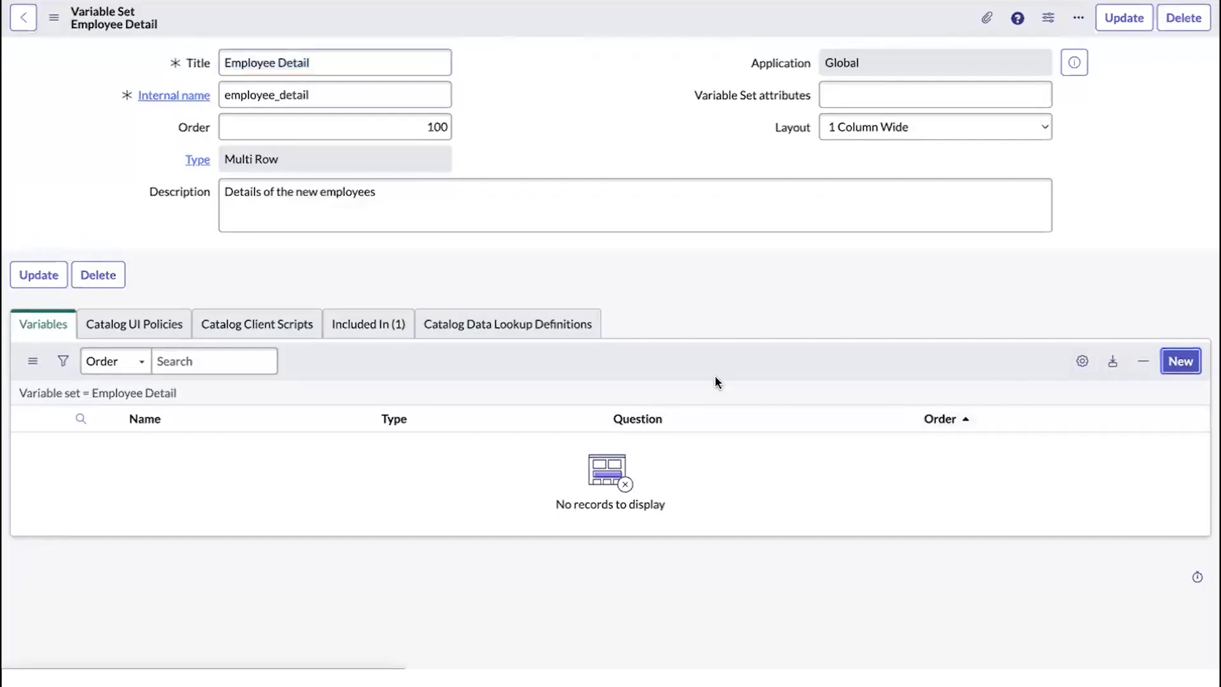
click(354, 217)
key(Return)
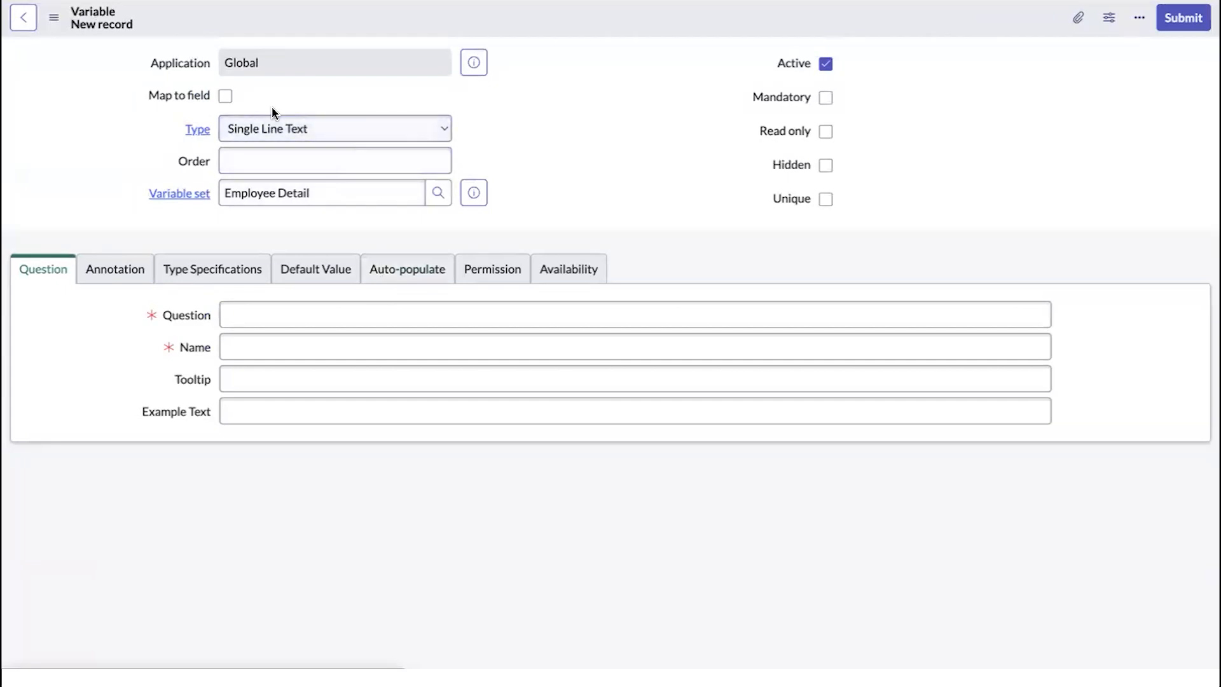
click(310, 316)
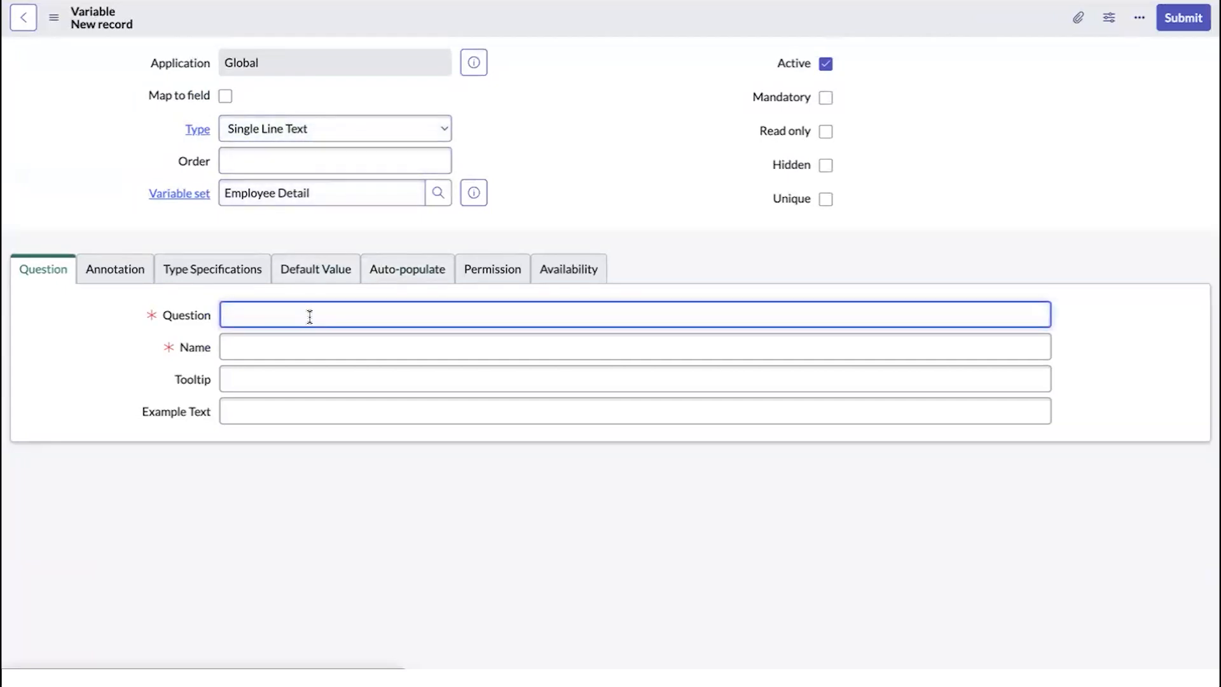
text(Fir)
click(411, 128)
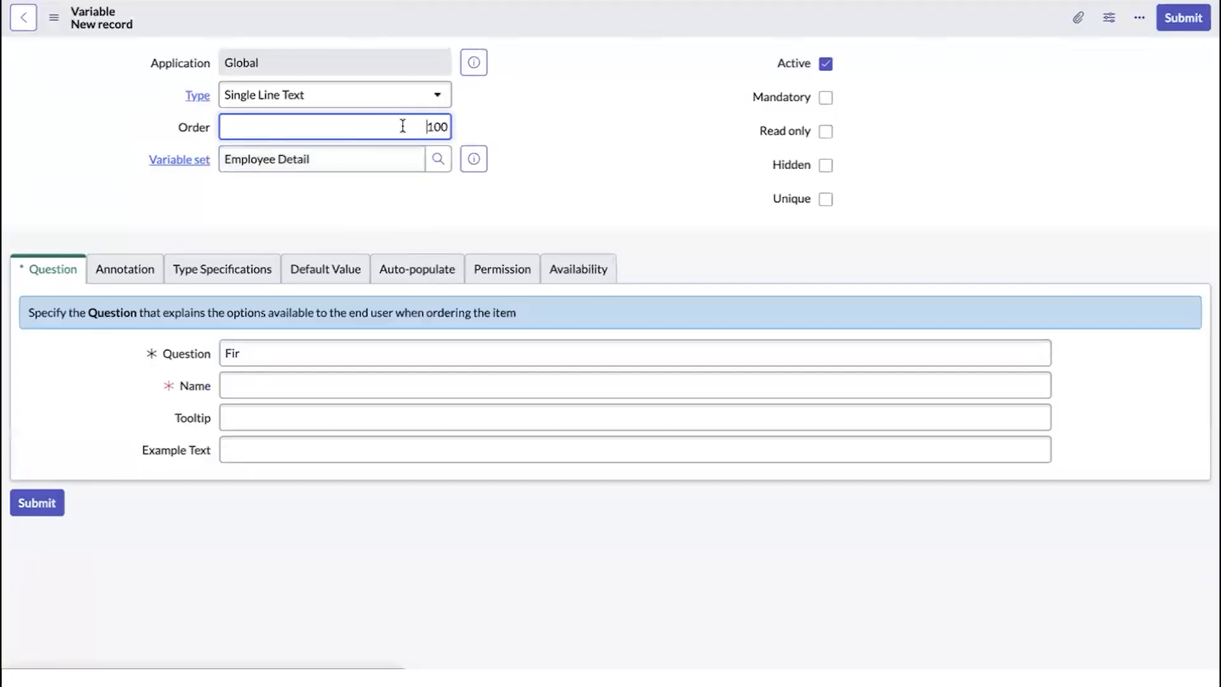
click(344, 352)
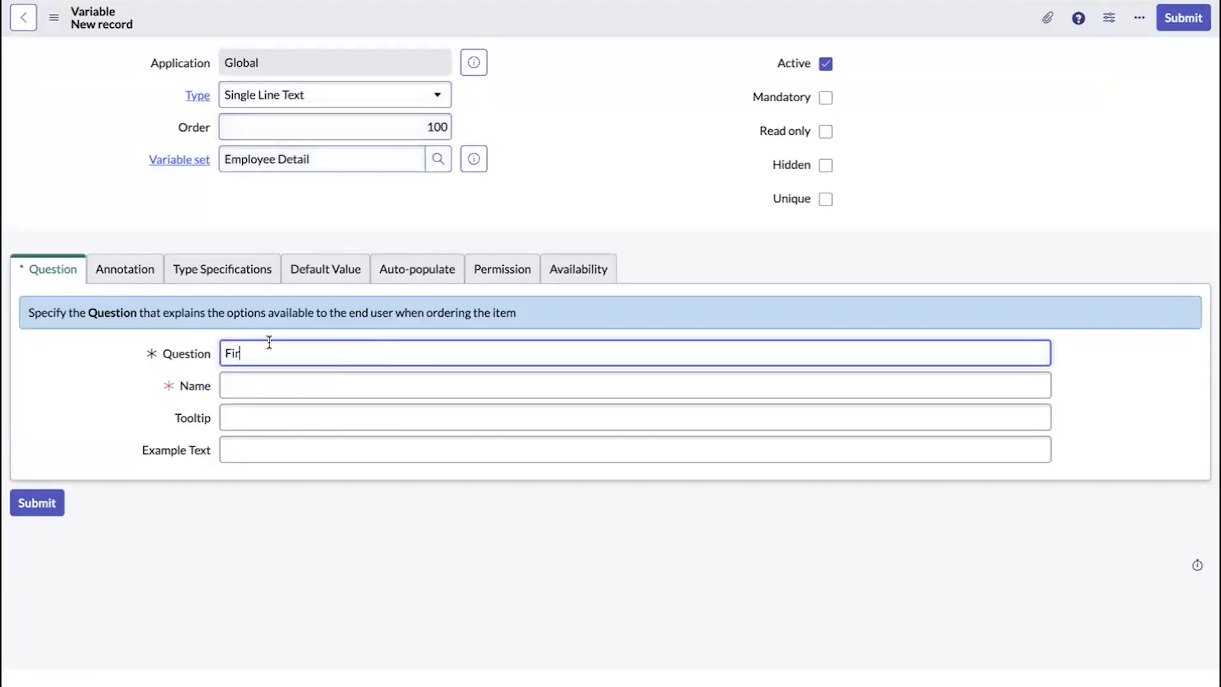
text(st Name)
key(Tab)
click(272, 423)
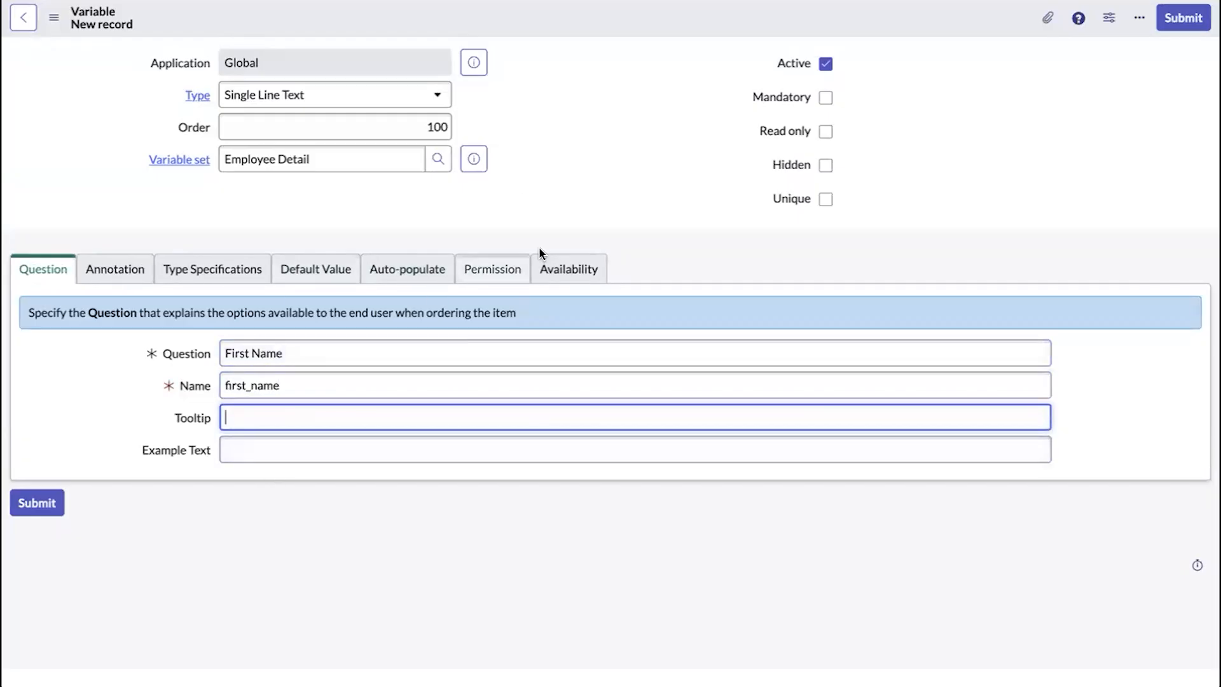
right_click(495, 21)
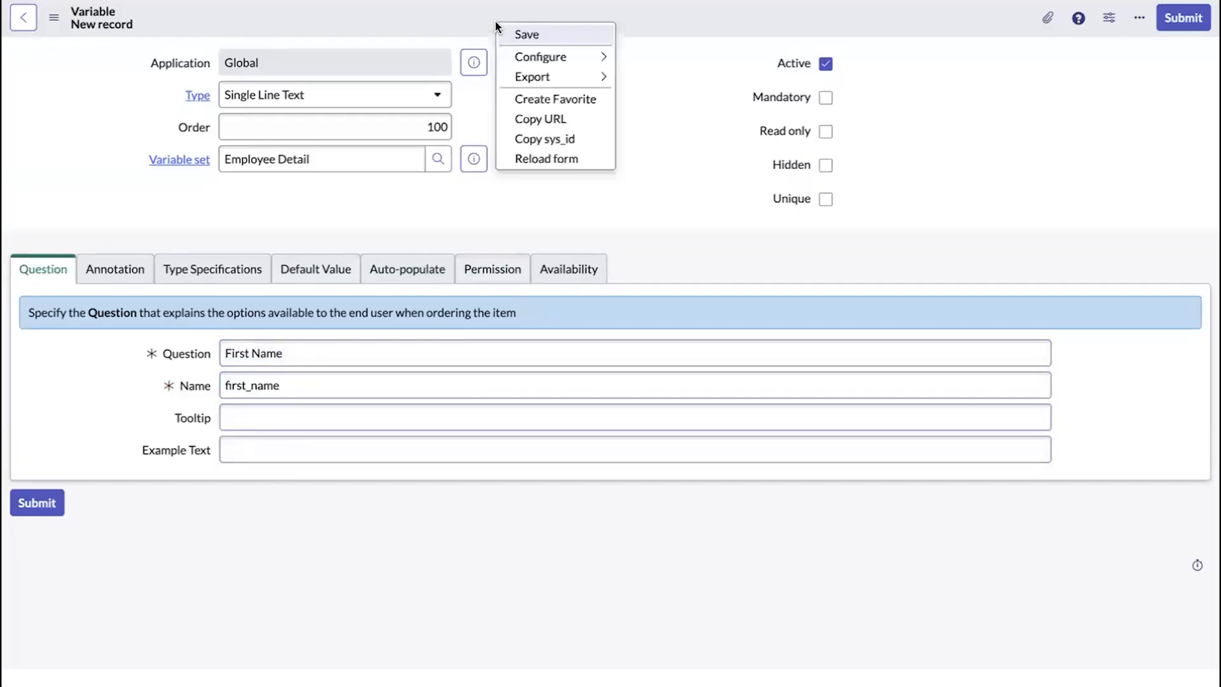
click(517, 32)
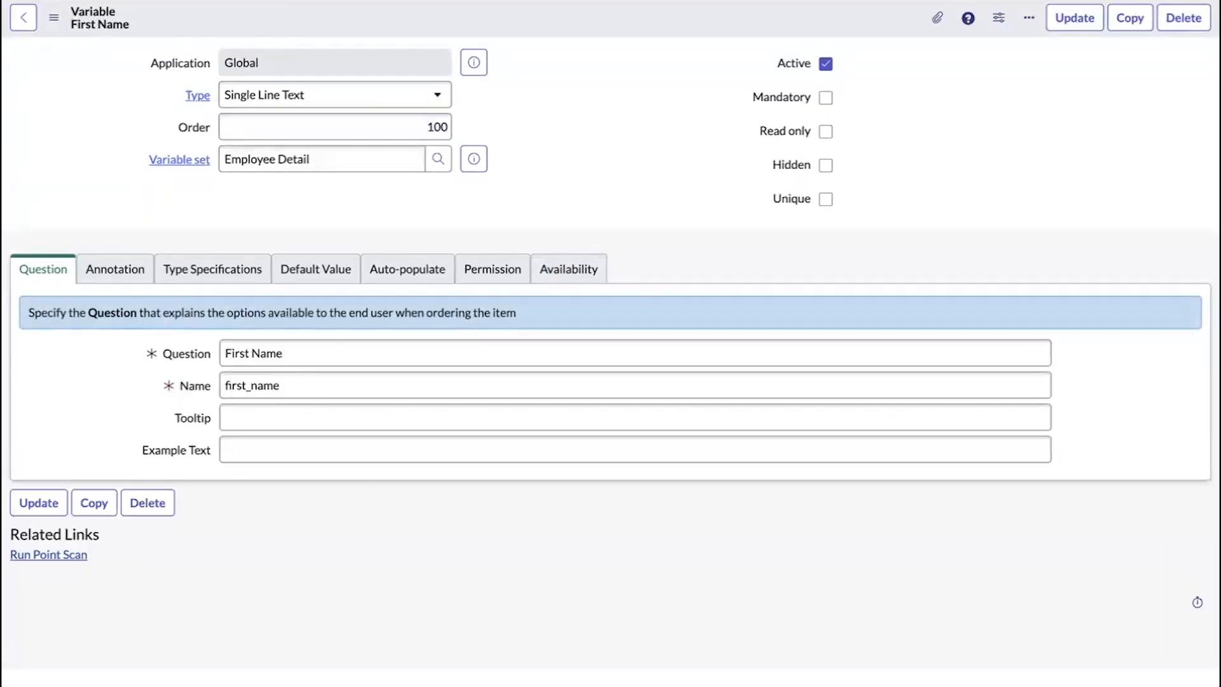
Create a second Single Line Text variable in the Employee Detail set with order 200 and question Last Name, and save it.
click(394, 164)
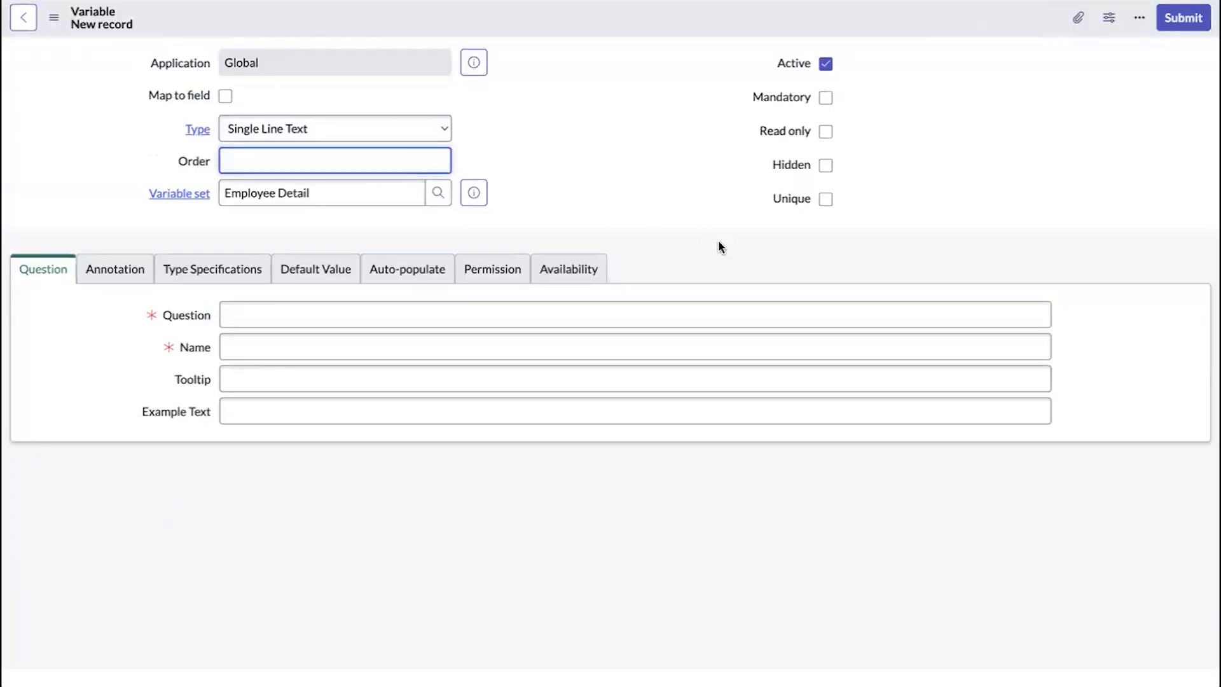
text(200)
click(513, 349)
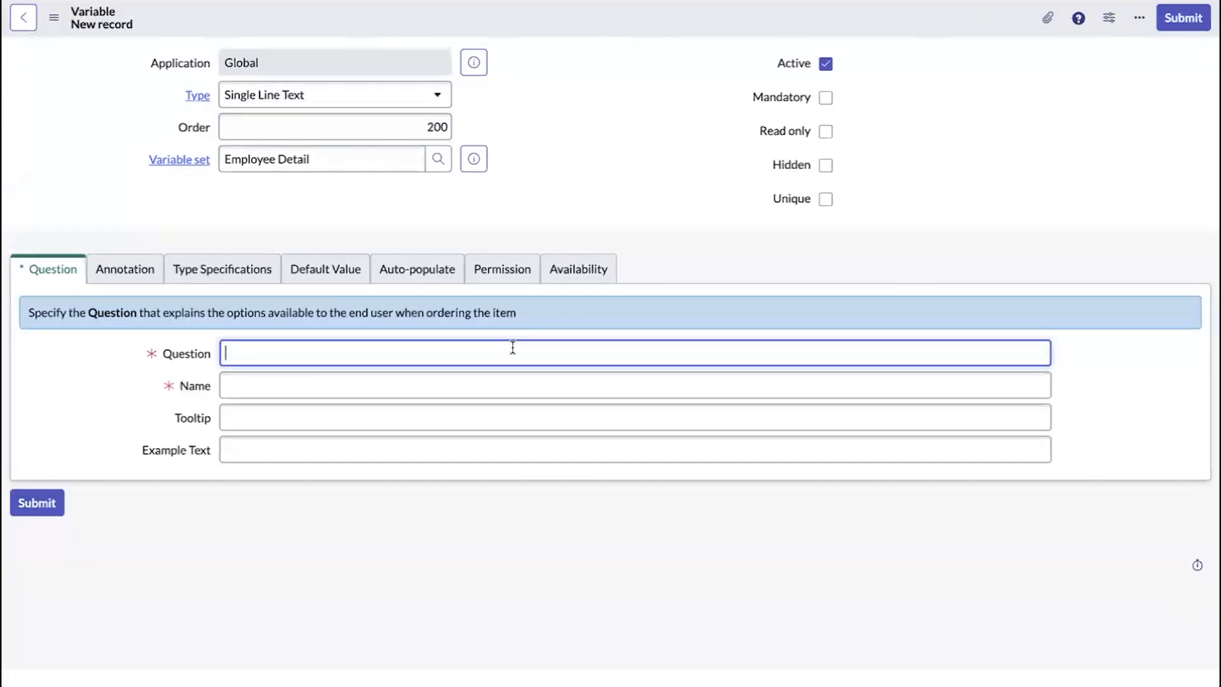
text(Last Name)
click(474, 442)
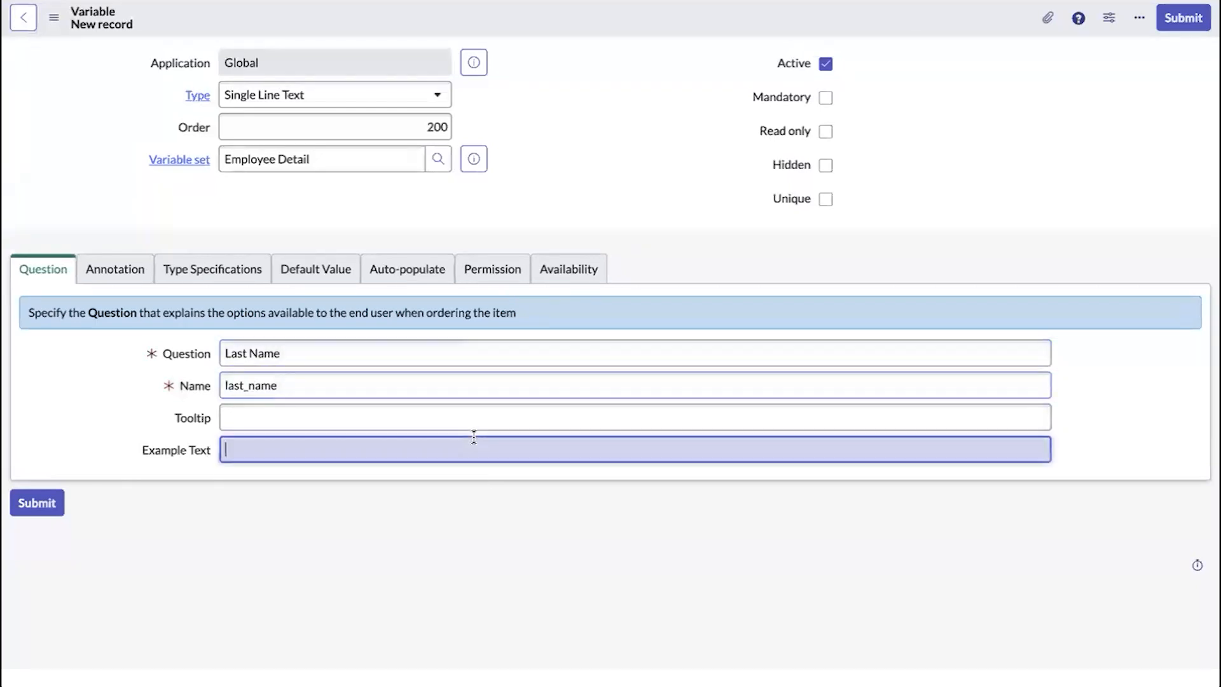
right_click(617, 21)
click(633, 29)
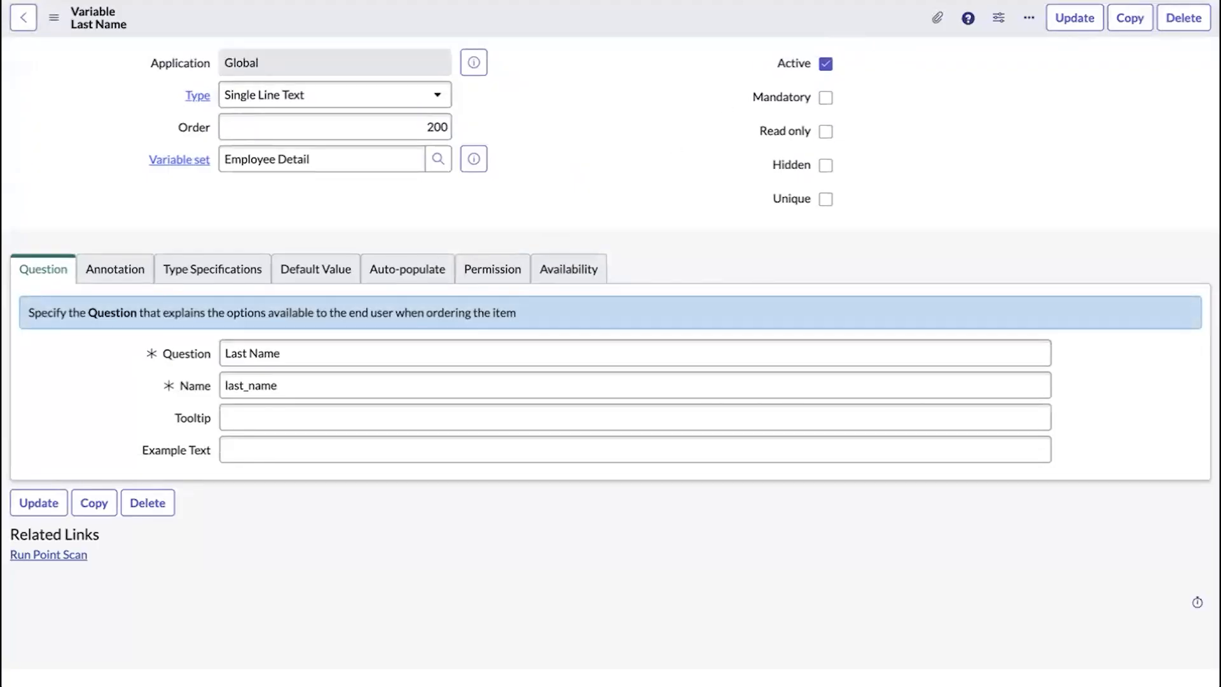
Switch to the service portal, reload the New Employee Onboarding item and open the form for adding an Employee Detail row.
click(675, 1)
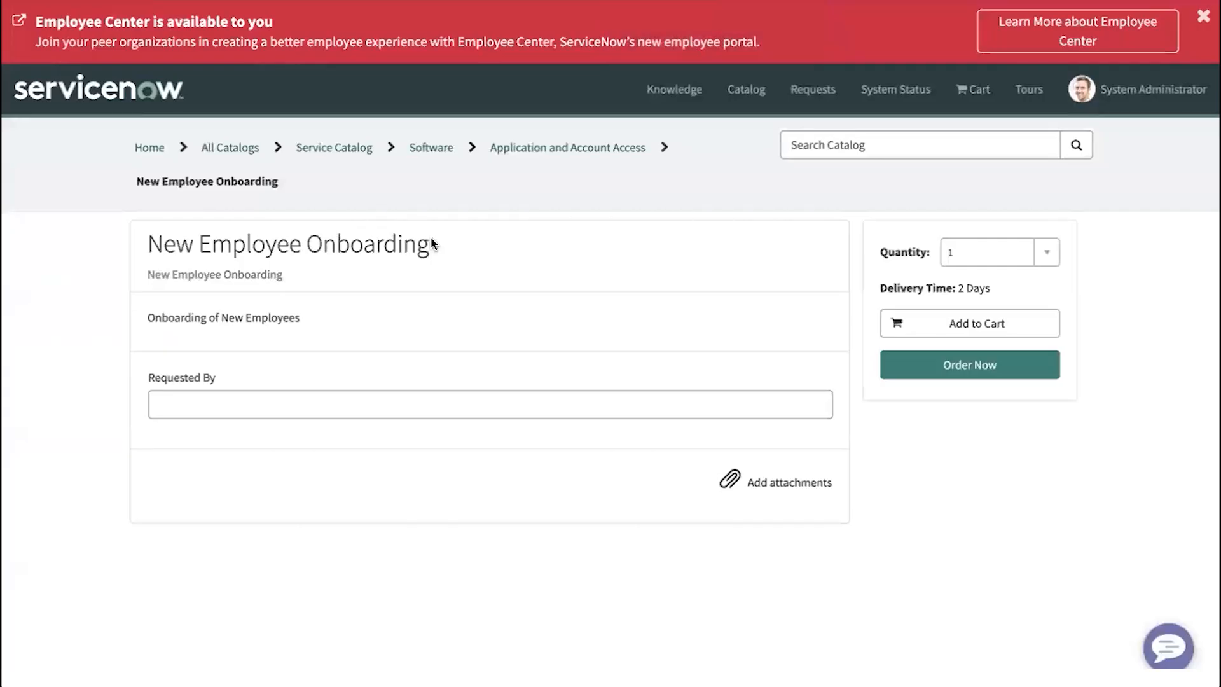
click(70, 0)
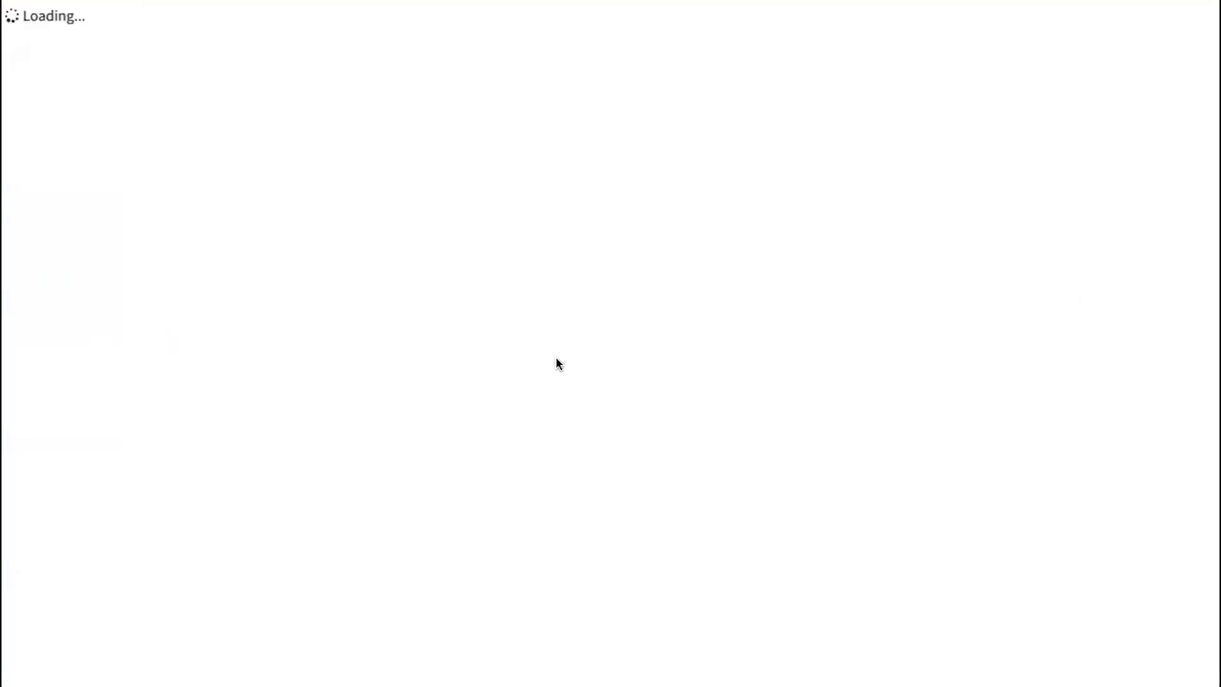
scroll(509, 439, down, 1)
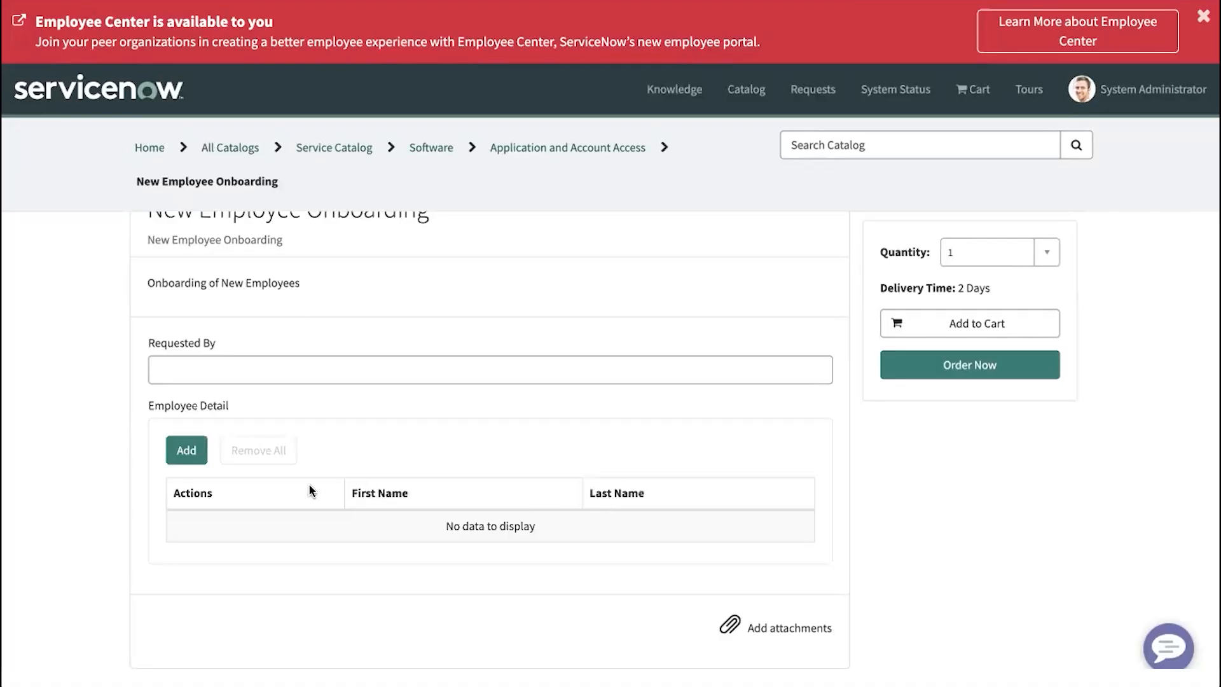
click(190, 454)
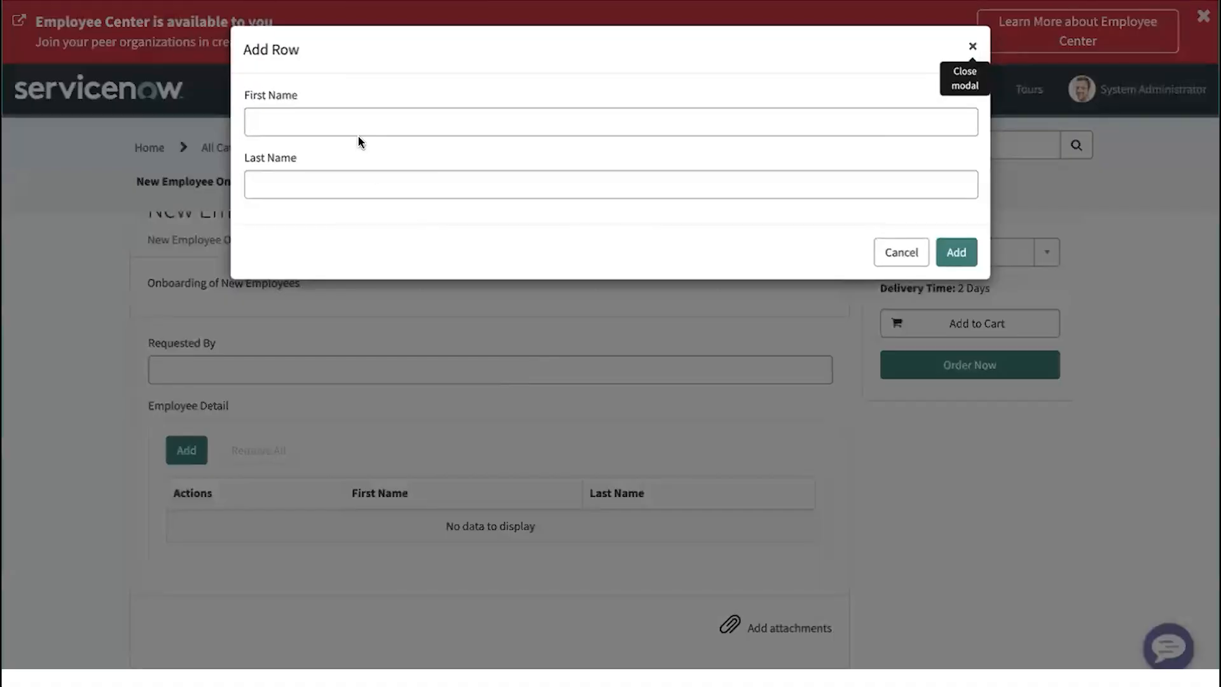
Add an Employee Detail row with the first employee's first and last name.
click(366, 123)
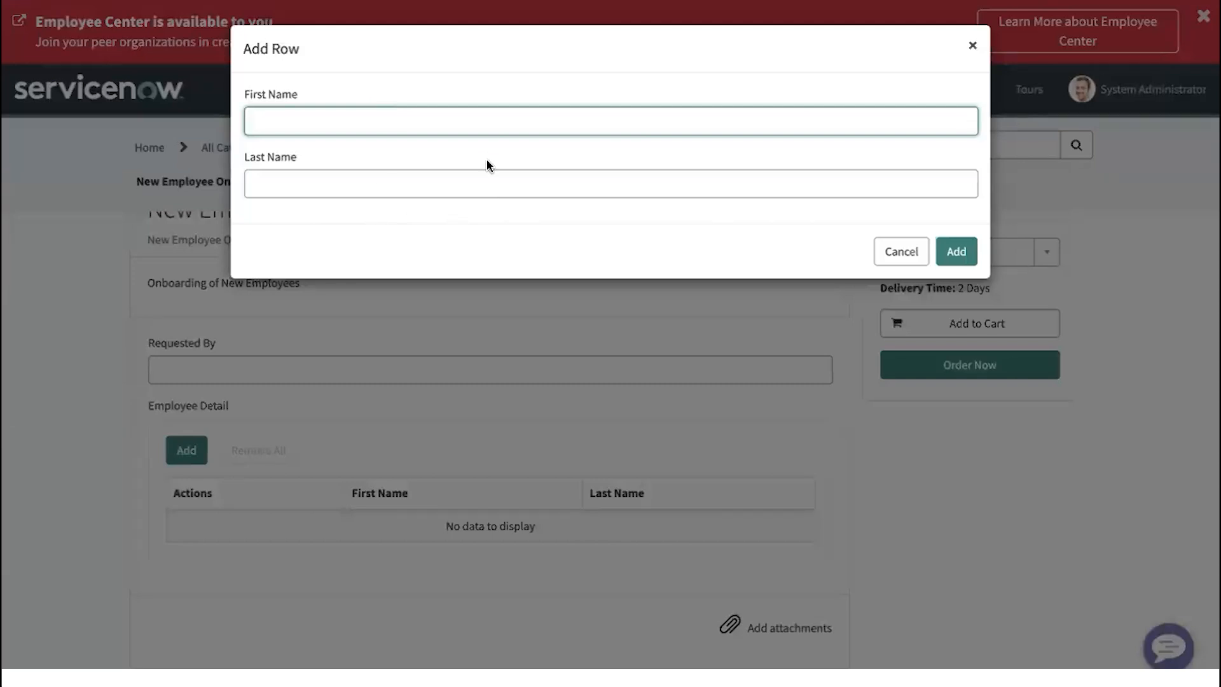
text(A)
key(Tab)
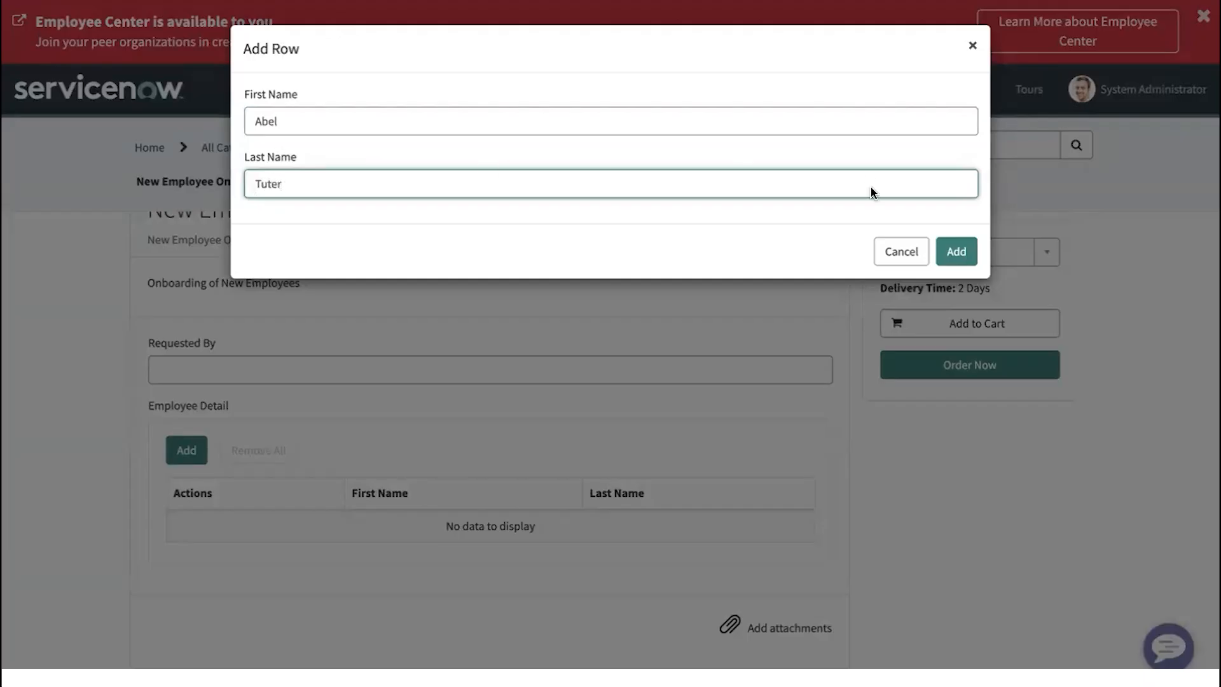
click(957, 251)
Add a second Employee Detail row with another employee's first and last name.
click(193, 453)
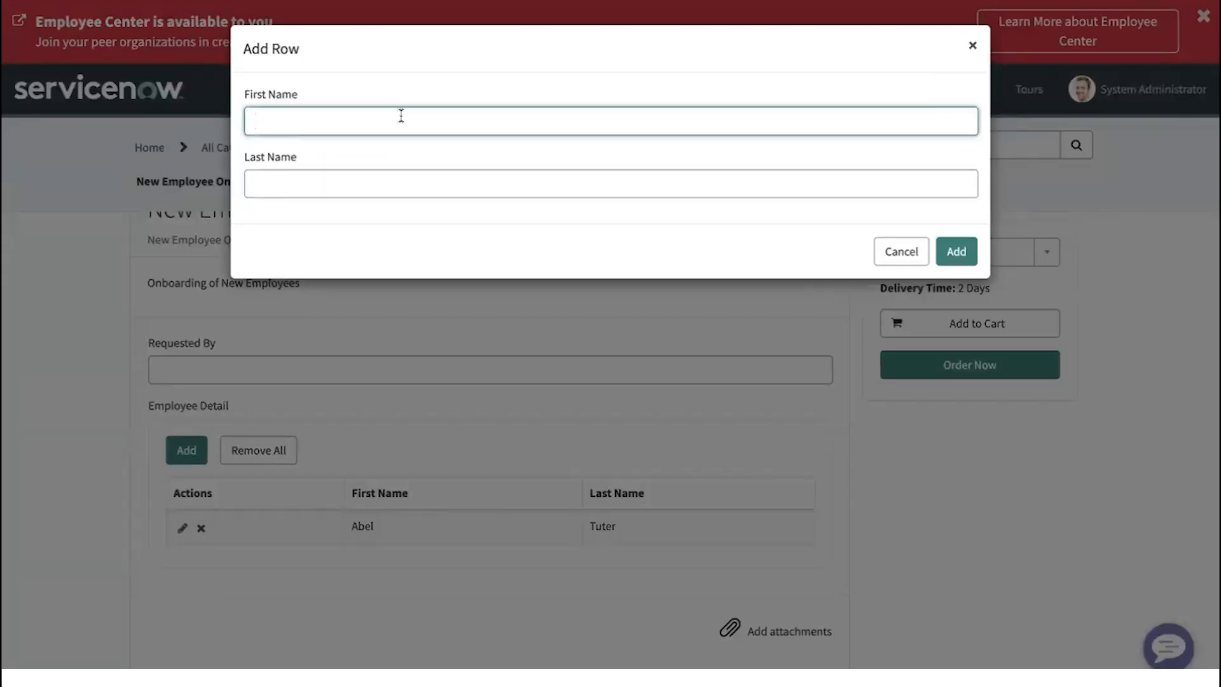
text(Jo)
text(ichael)
key(Tab)
text(Jackson)
click(955, 253)
Enter the requester's name in Requested By, then order the item and check out with the default confirmation details.
click(417, 371)
text(Sury)
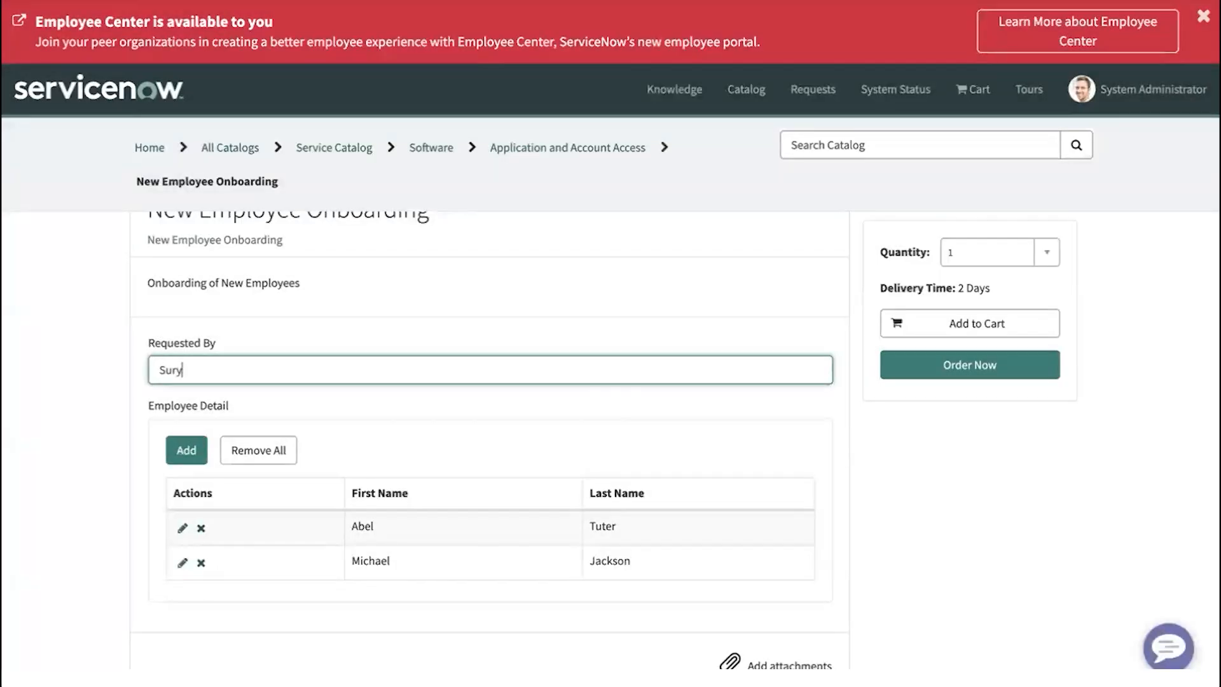
text(a)
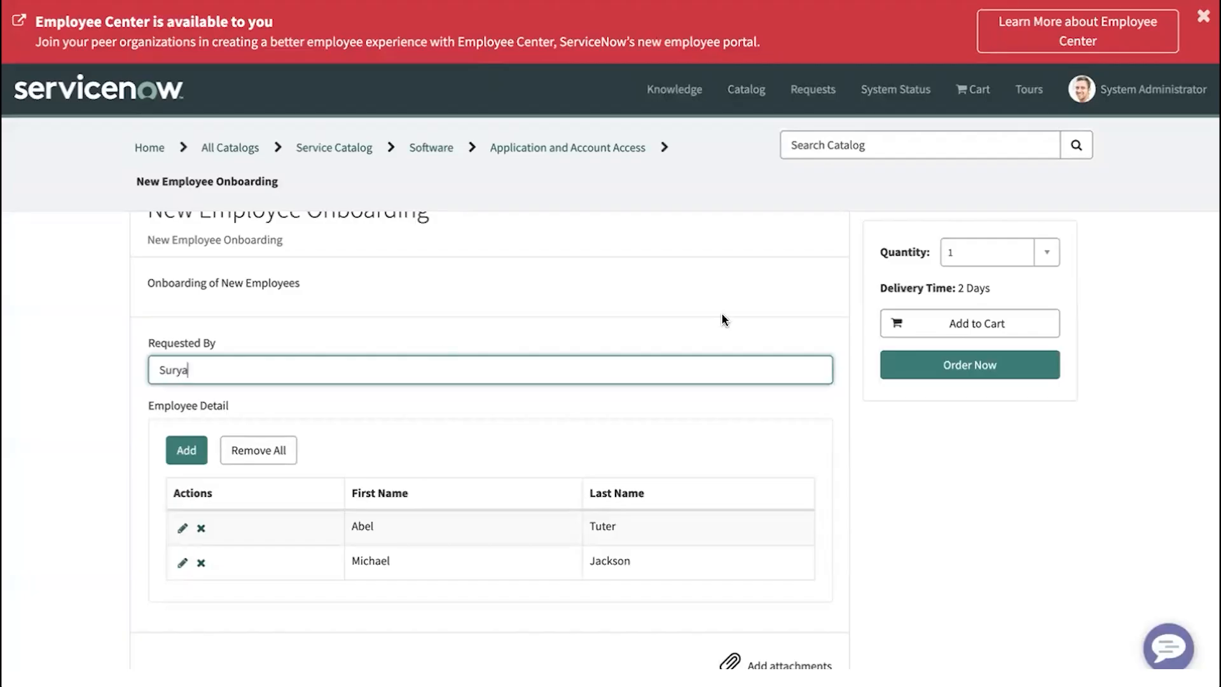
click(955, 378)
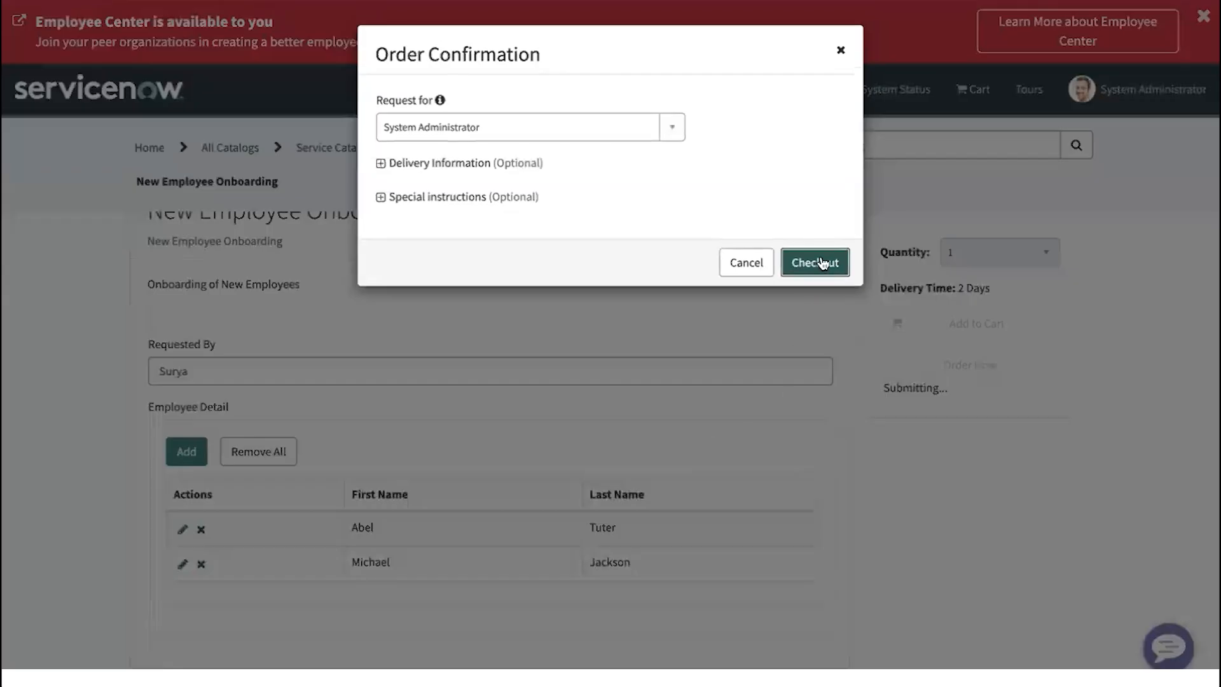
click(820, 263)
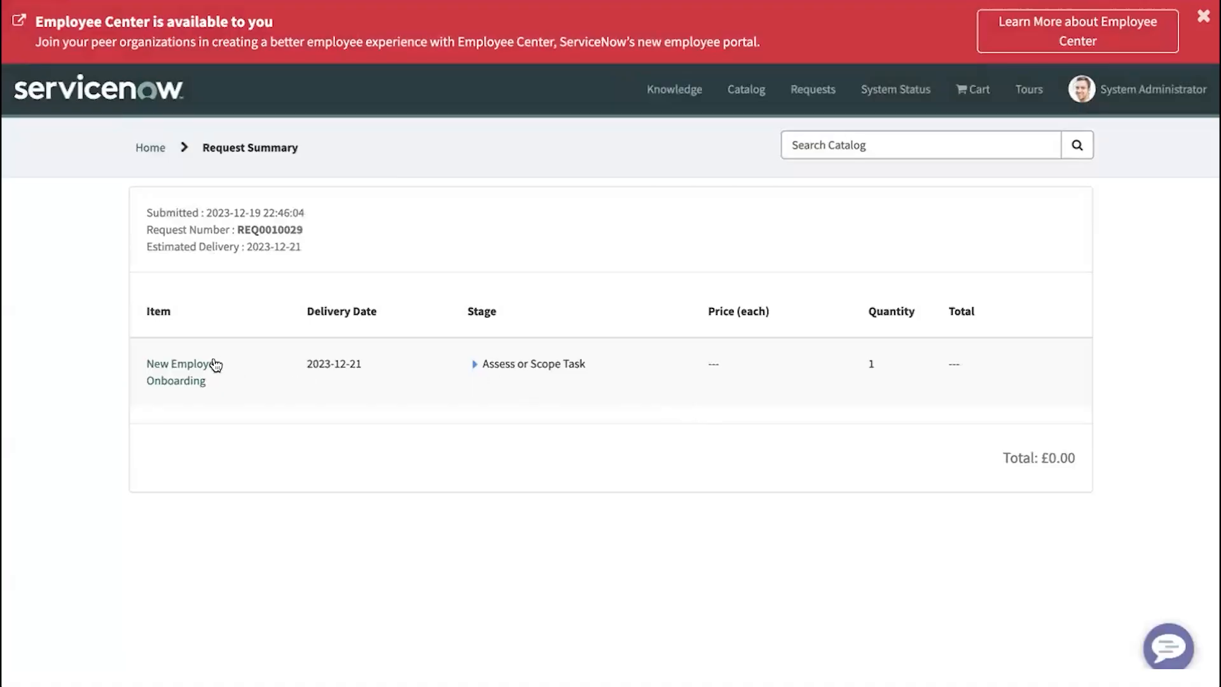
Open the submitted item's request, look up its requested item record in the backend, and examine the Requested By and Employee Detail variables.
click(188, 383)
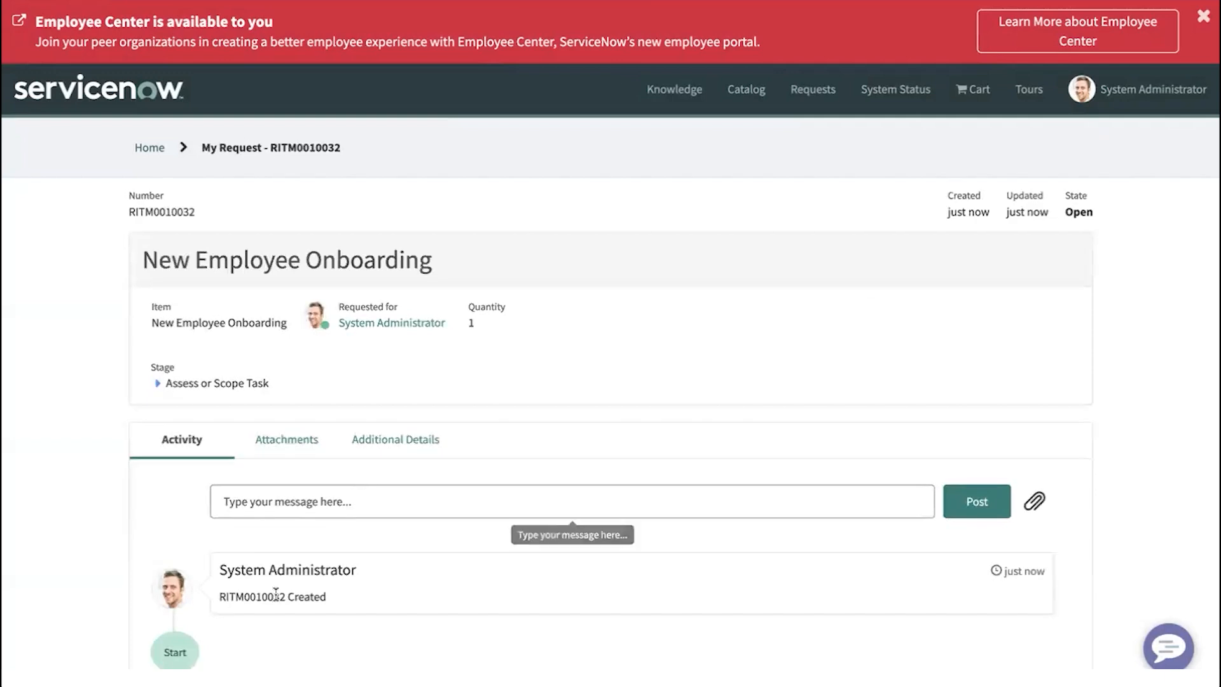
double_click(267, 595)
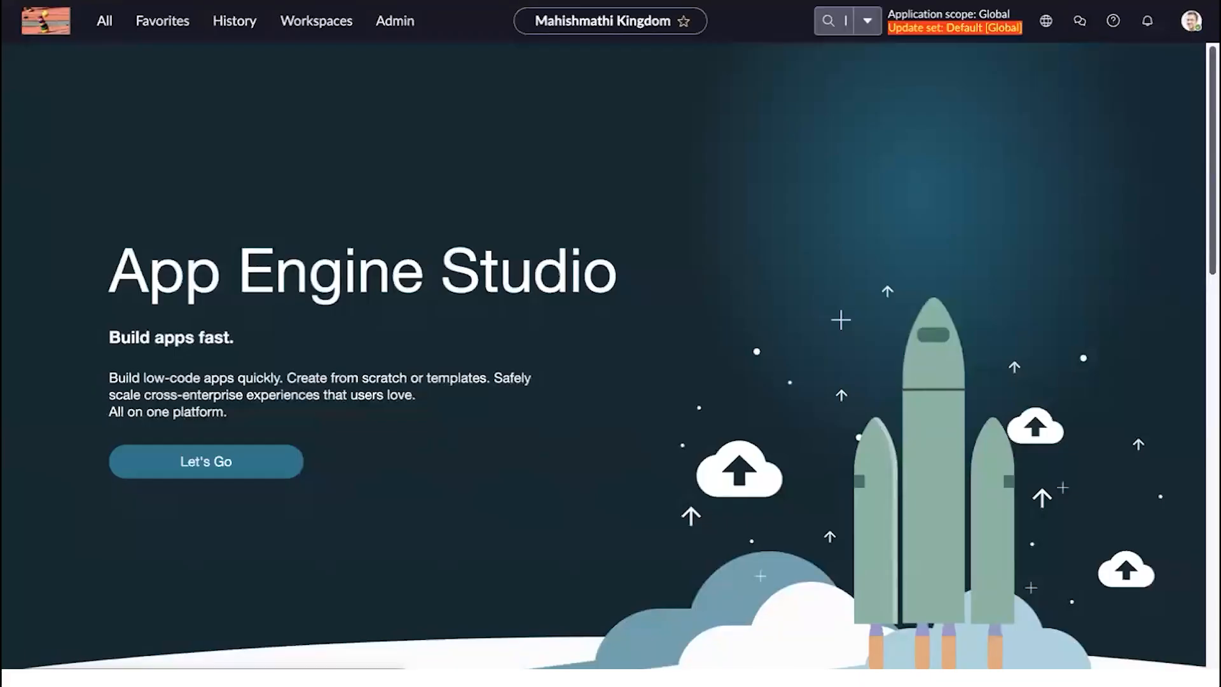
scroll(576, 407, down, 3)
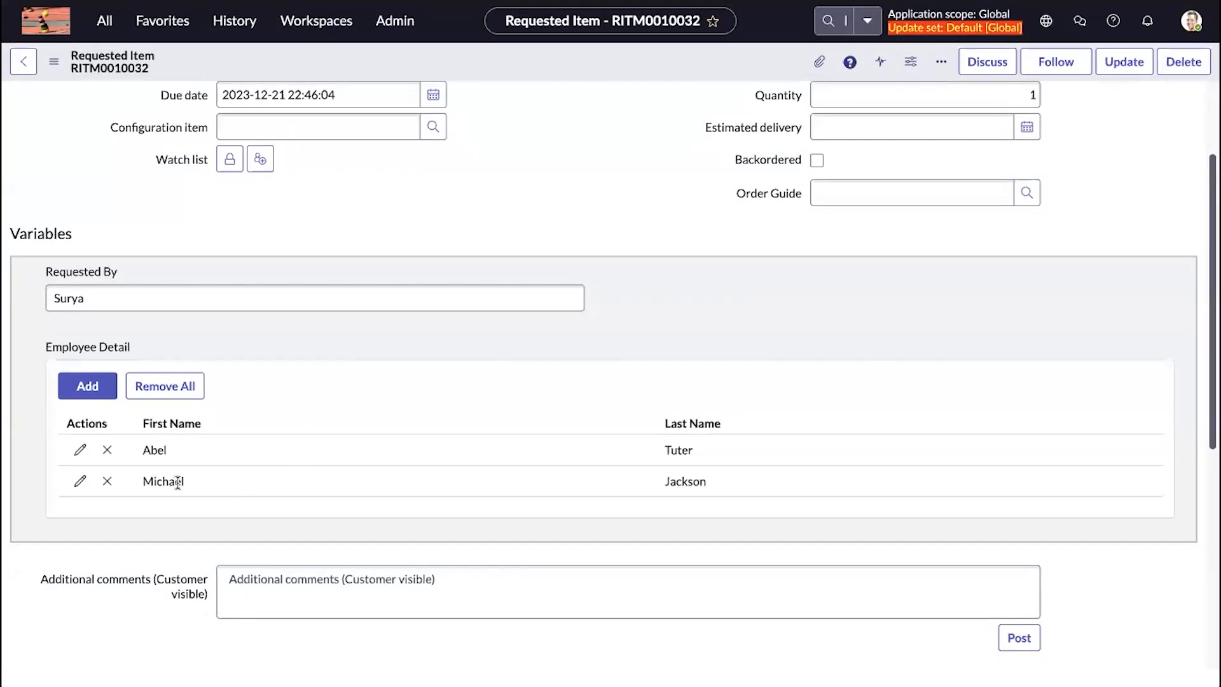
scroll(376, 456, up, 1)
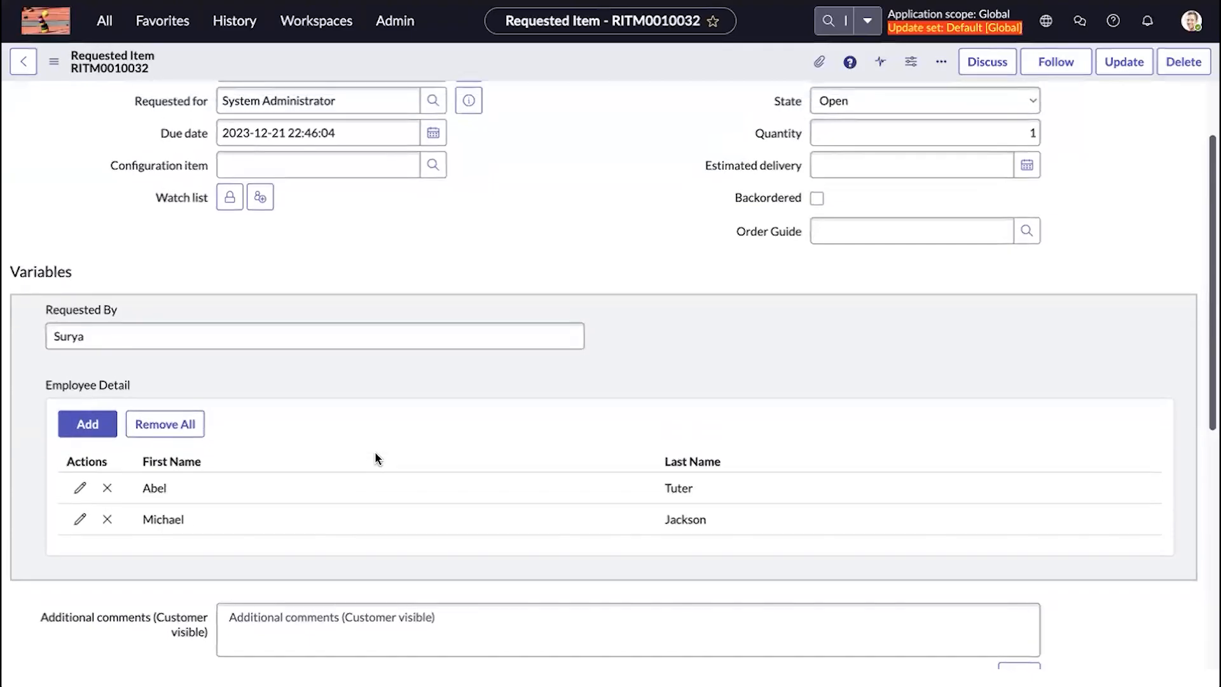
scroll(469, 395, down, 5)
scroll(469, 395, up, 5)
scroll(469, 400, up, 1)
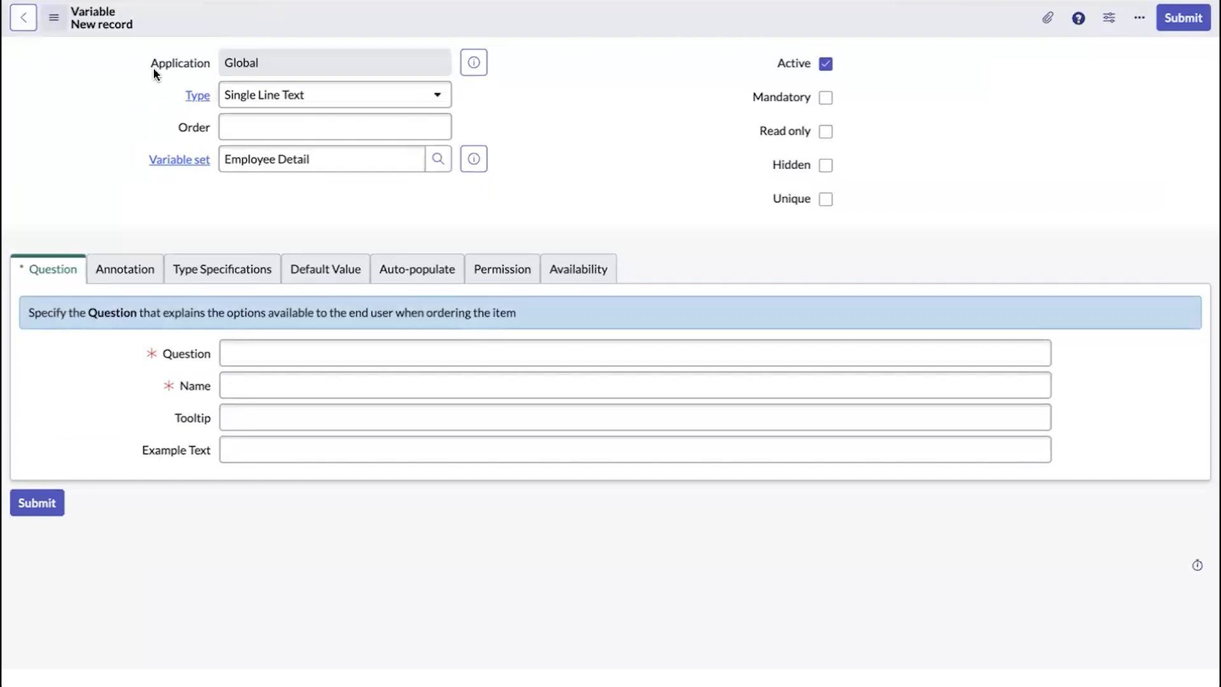
Set the new Employee Detail variable's type to Reference and enter the question Department, letting the name fill in.
click(359, 102)
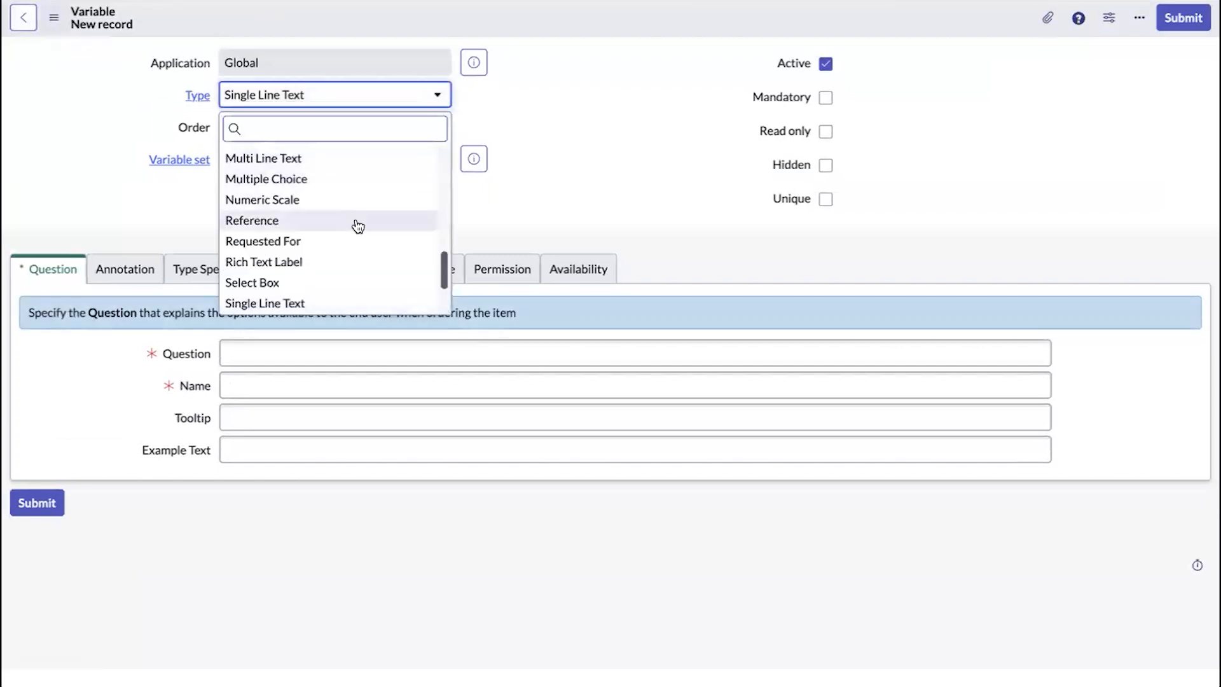
click(338, 223)
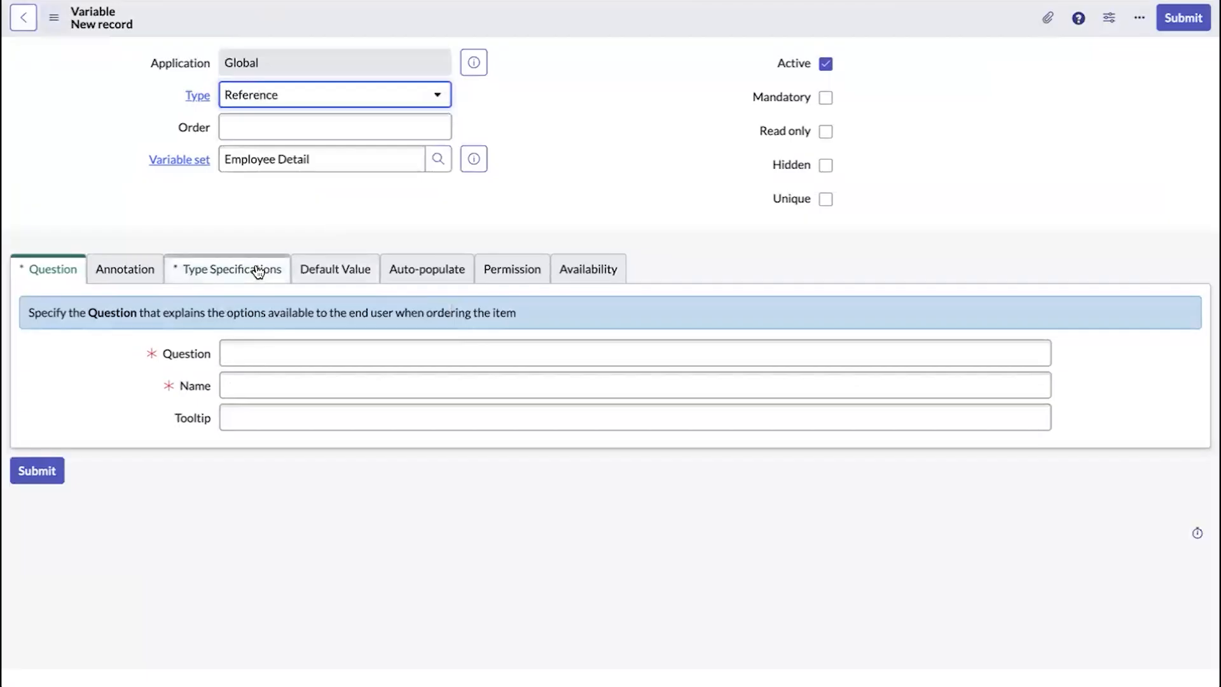
click(274, 344)
text(De)
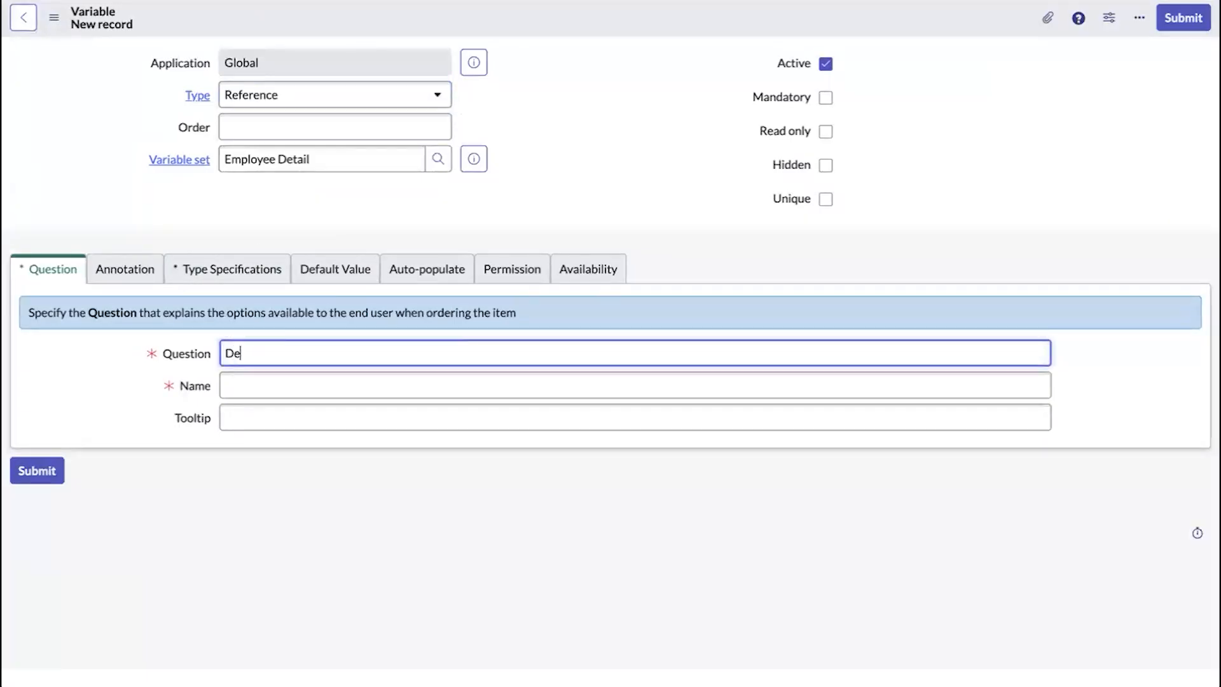
text(partment)
click(261, 417)
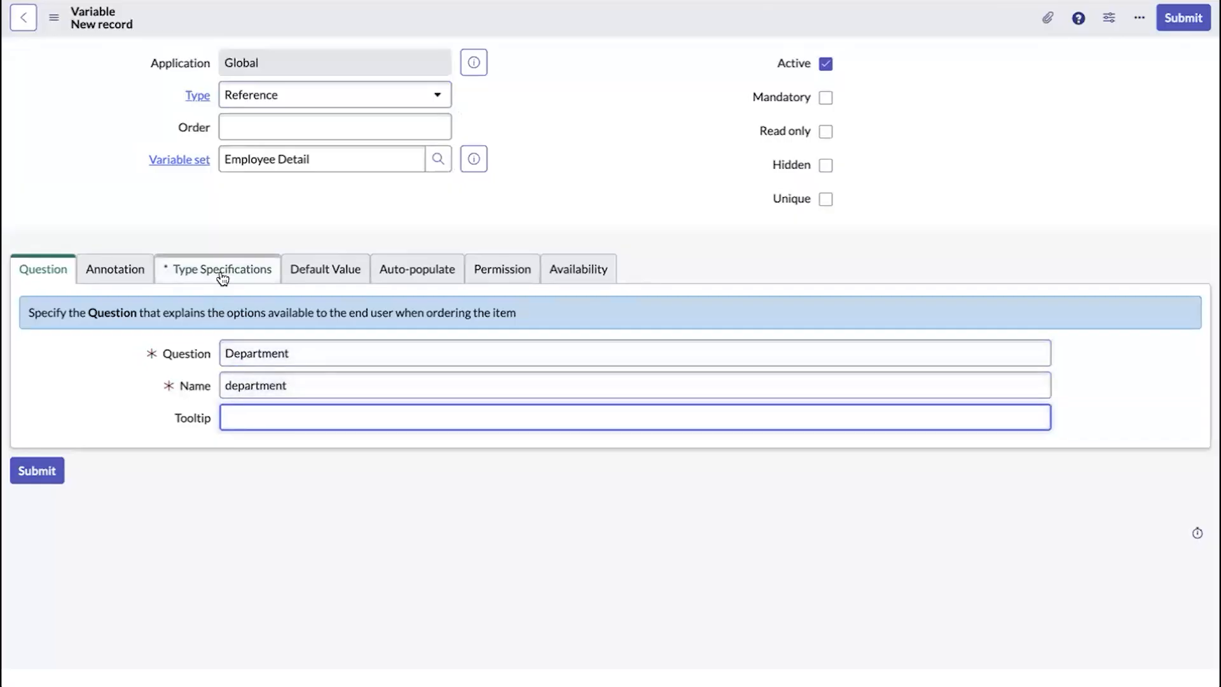
Set the Department variable's reference table to Department [cmn_department] in its type specifications.
click(215, 269)
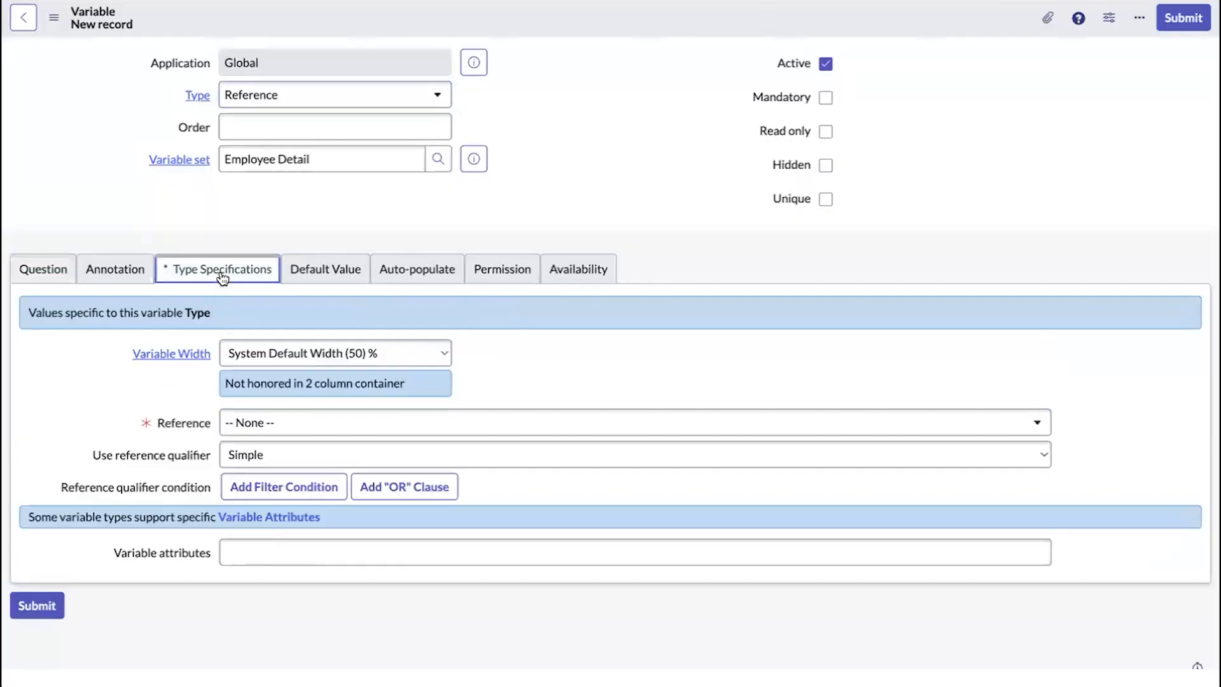
click(294, 421)
text(de)
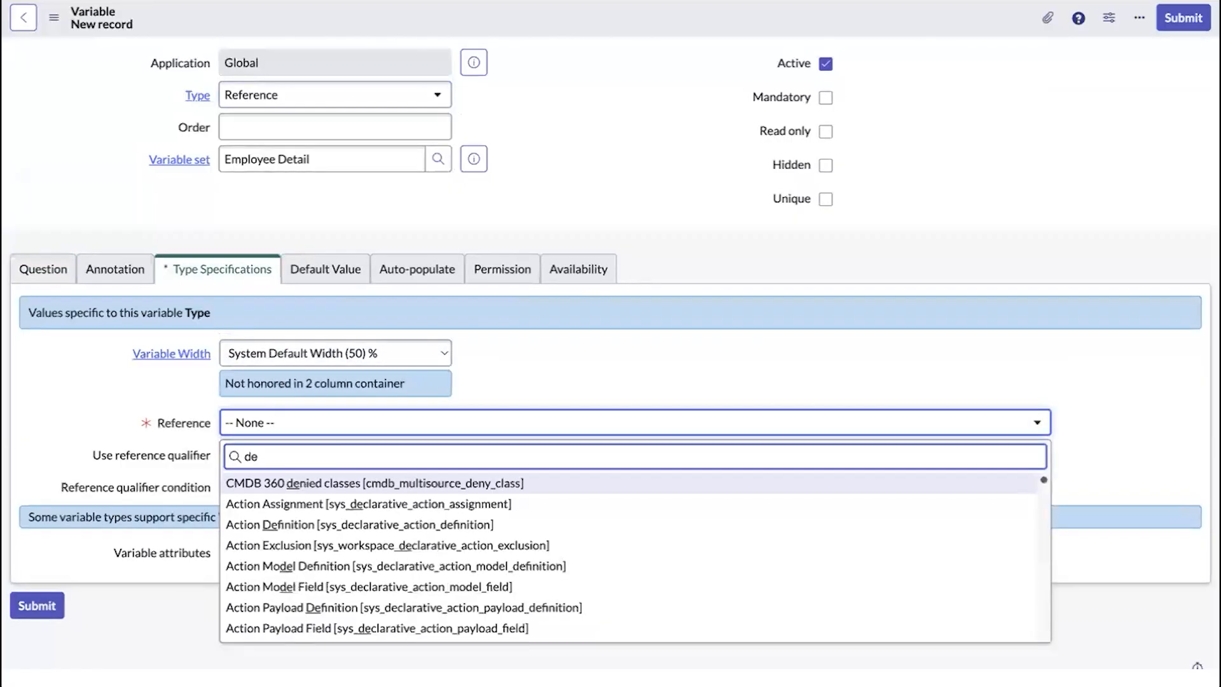
text(part)
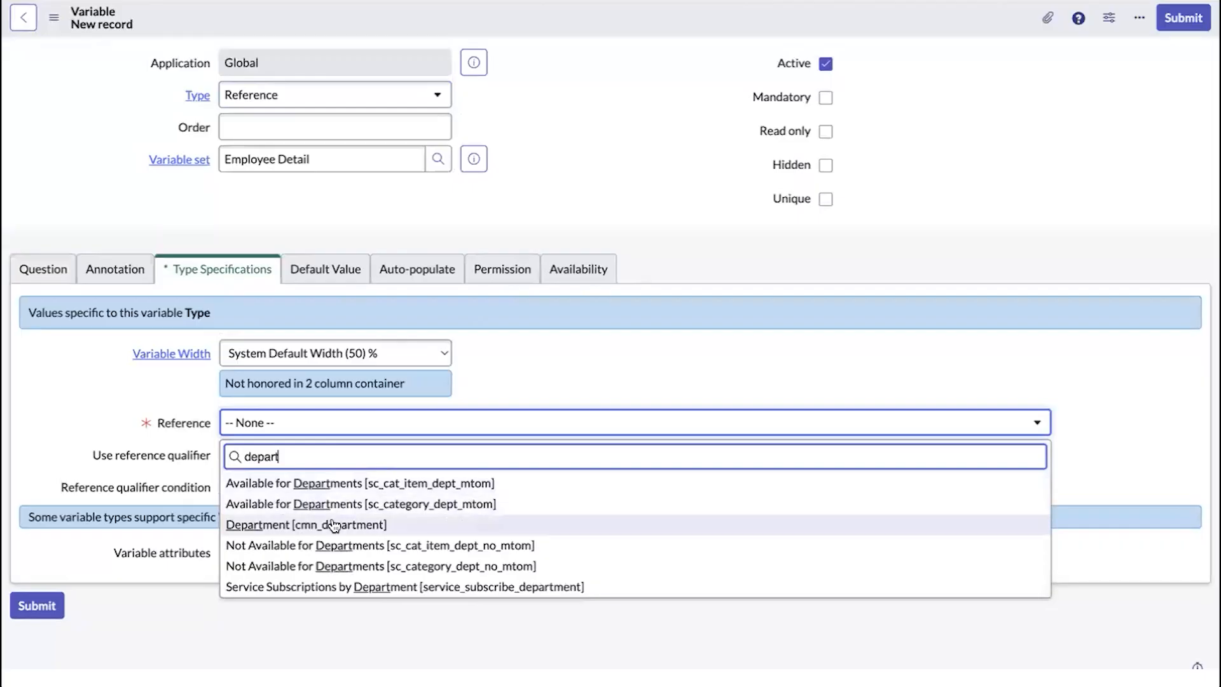
click(333, 525)
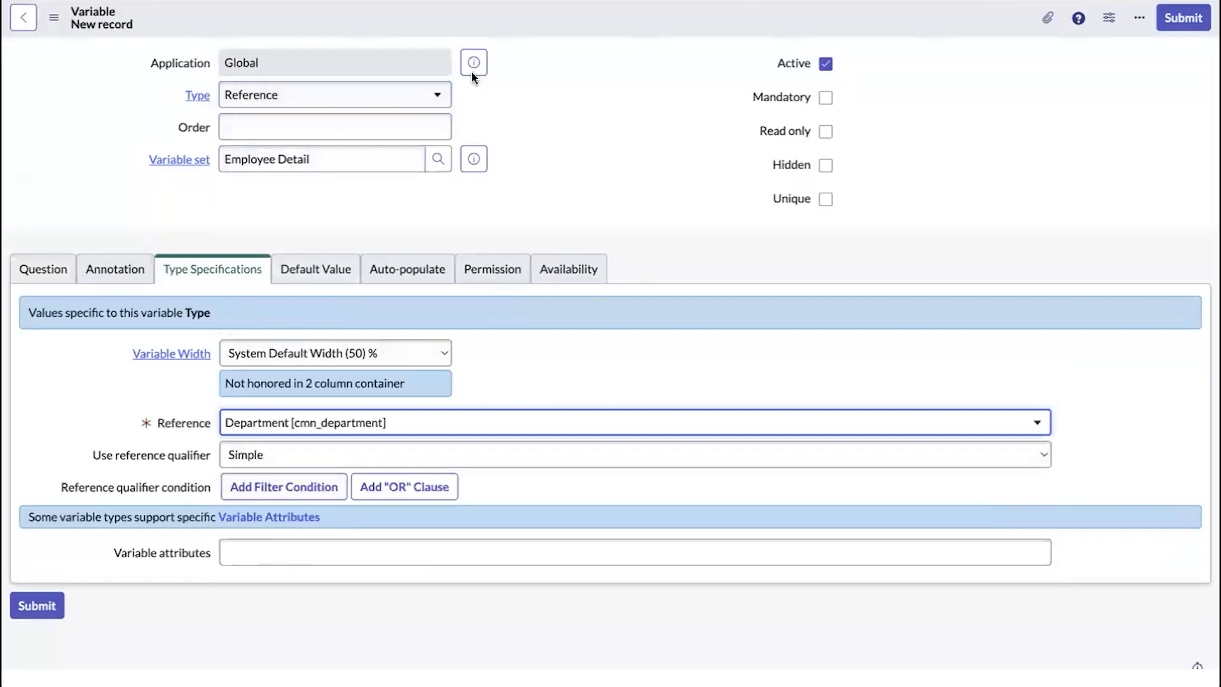
Set the Department variable's order to 300 and save the record.
click(390, 126)
text(300)
right_click(518, 17)
click(535, 26)
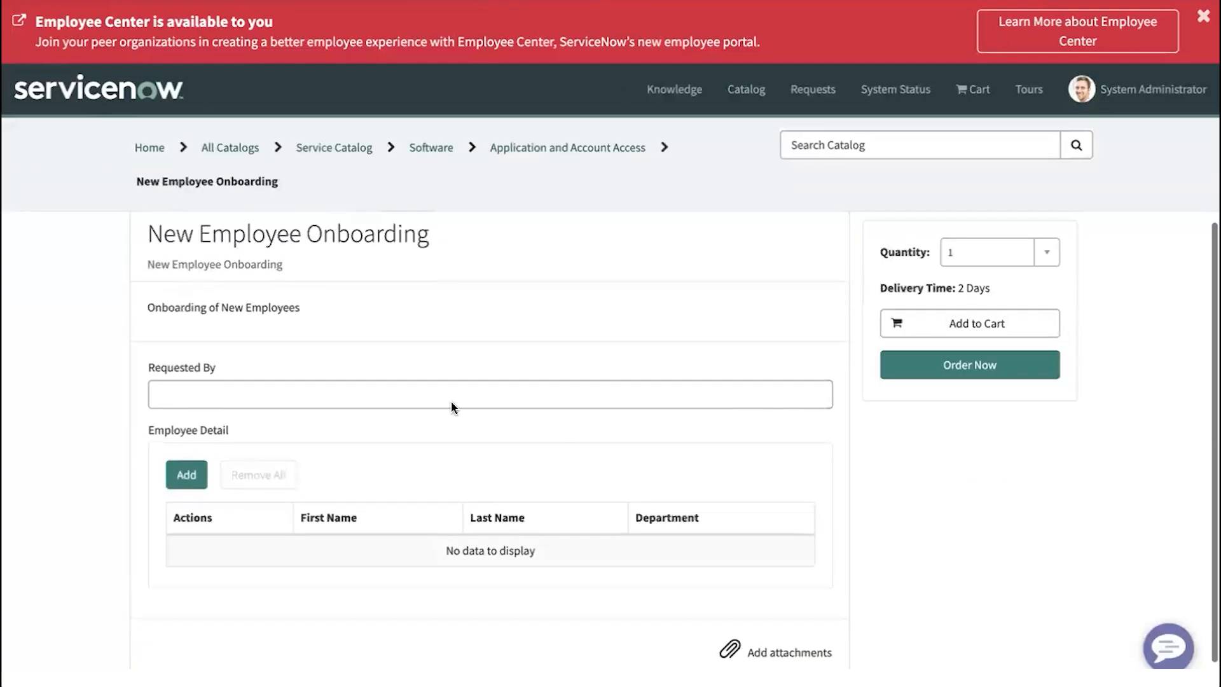
In the portal form, add an Employee Detail row with the employee's first and last name and the department HR.
click(192, 475)
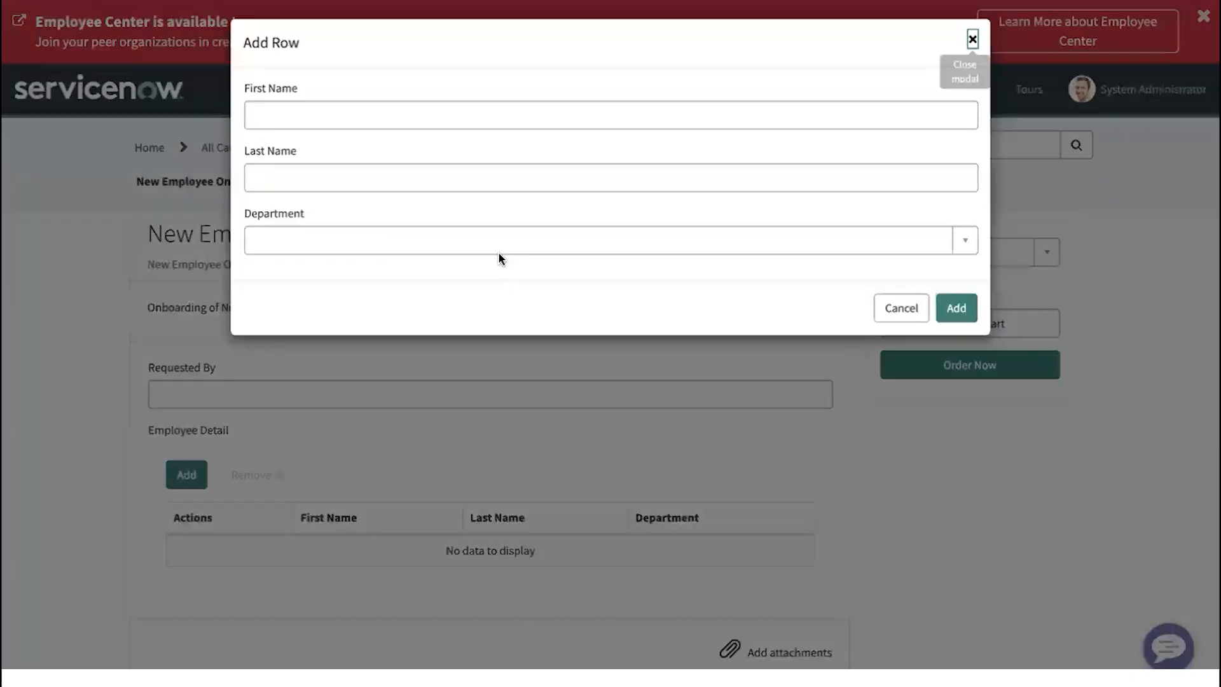
click(390, 130)
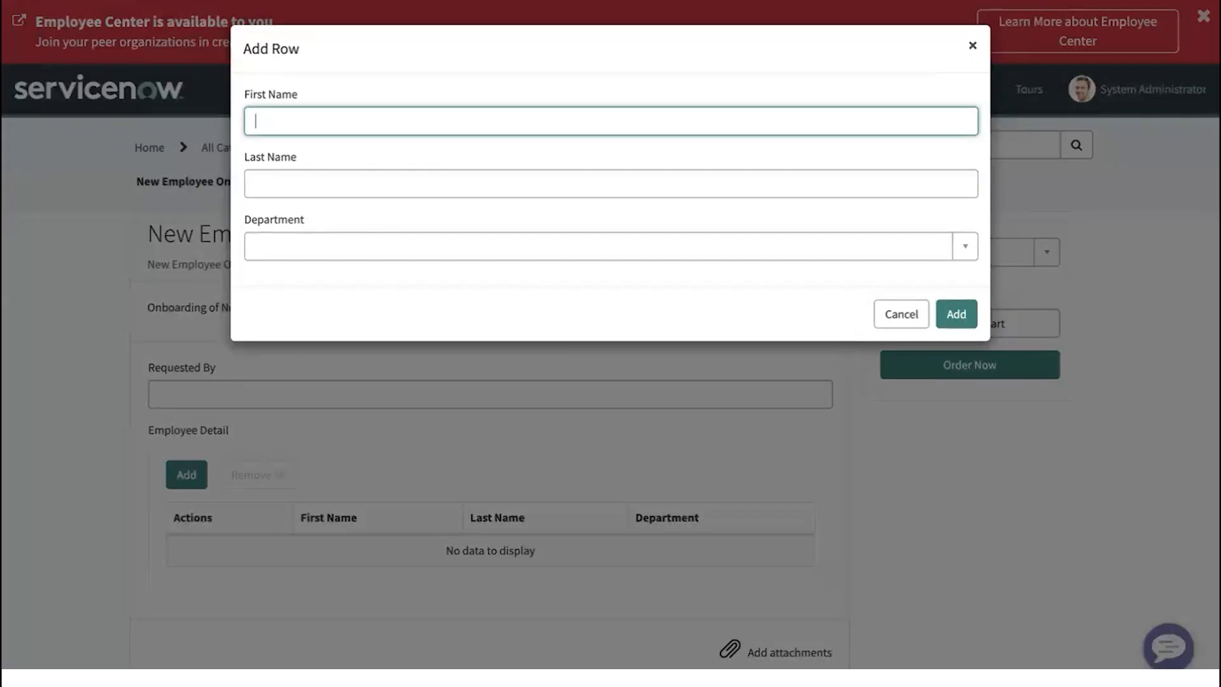
text(Abel TRu)
key(Tab)
text(Tutor)
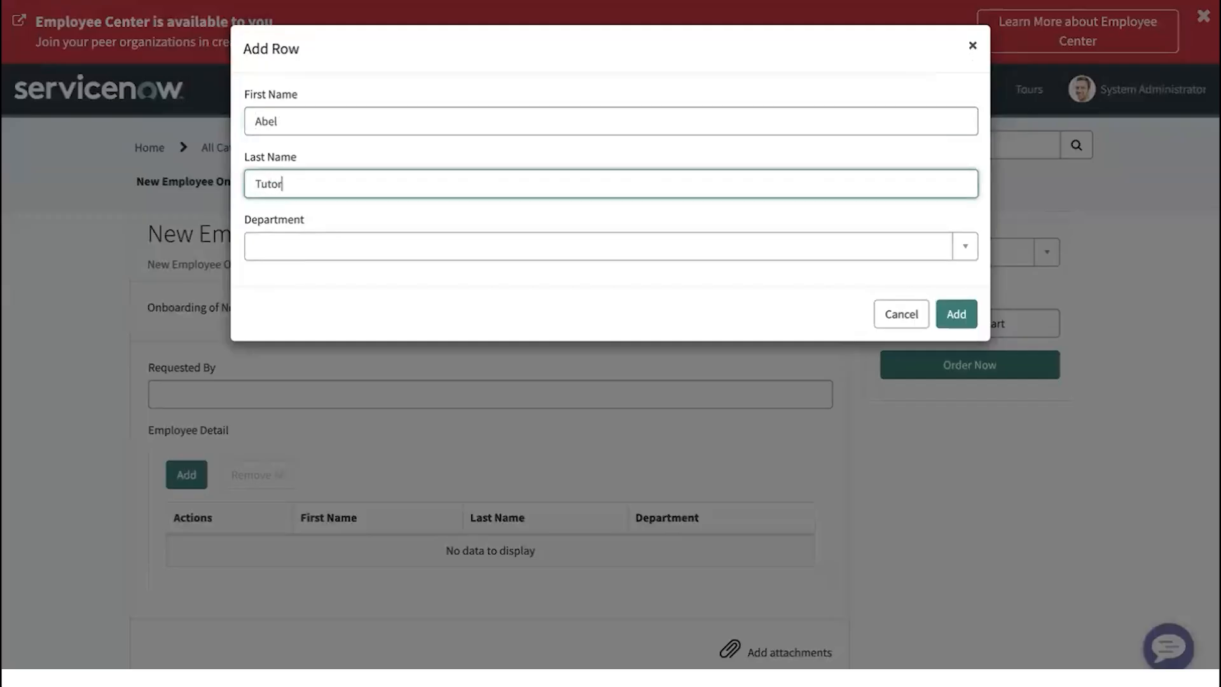
key(Tab)
click(967, 248)
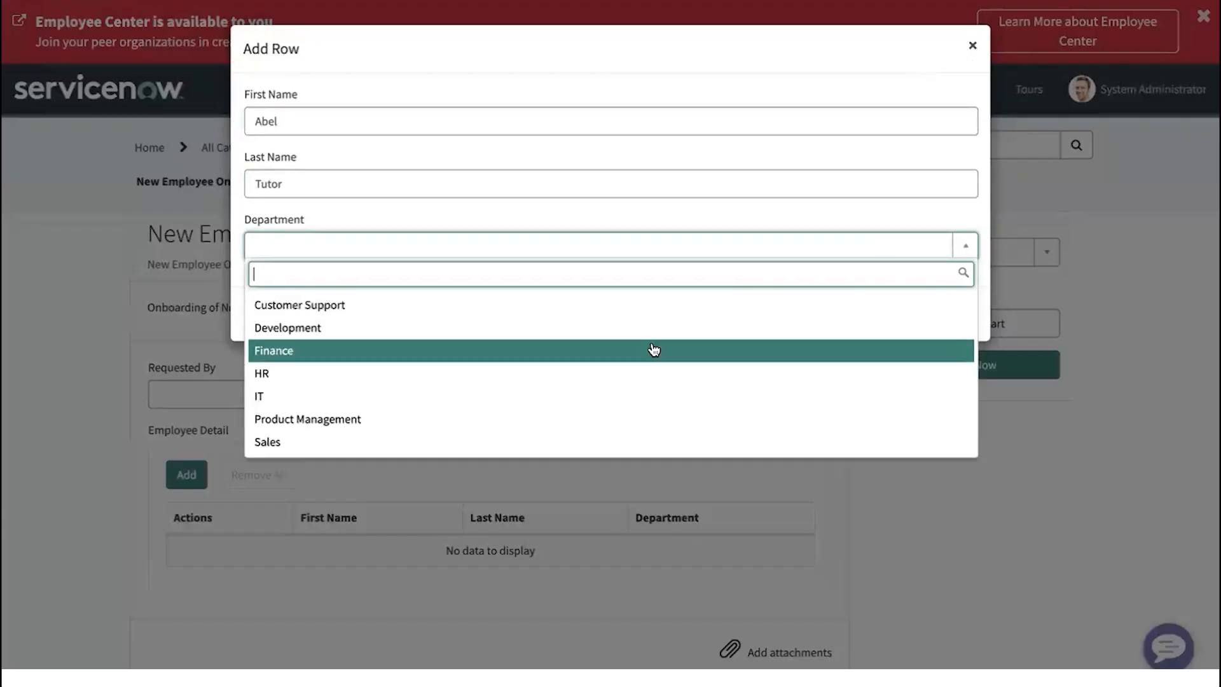
click(539, 376)
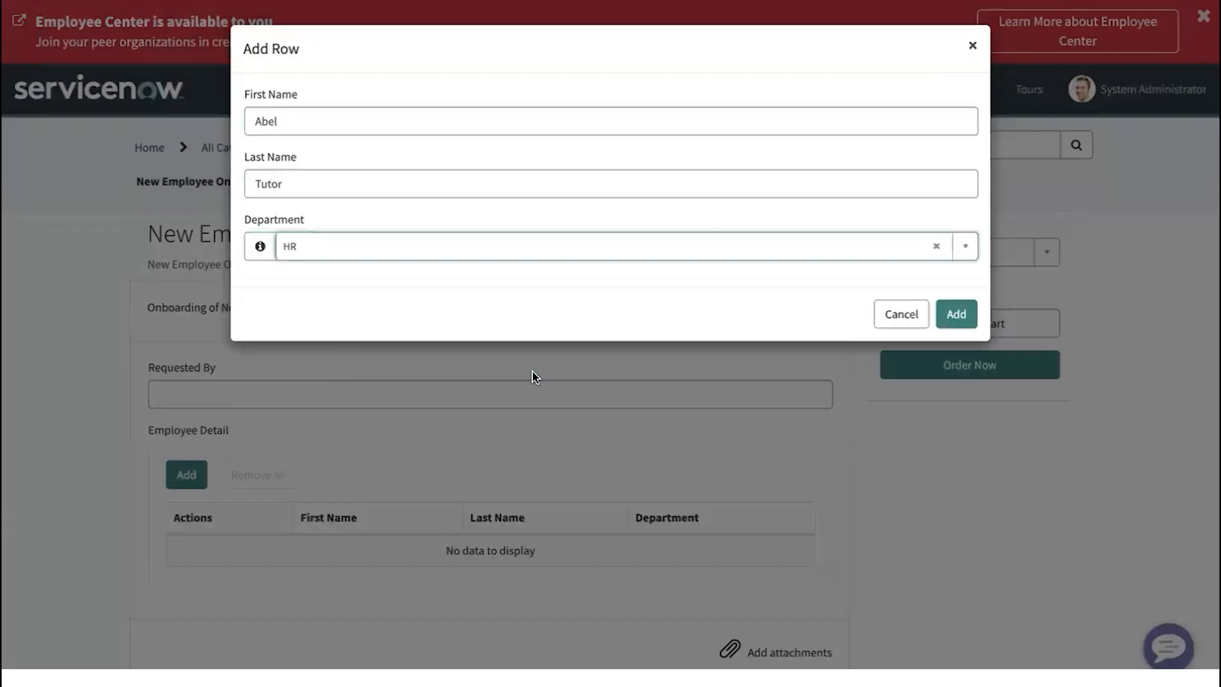
click(961, 310)
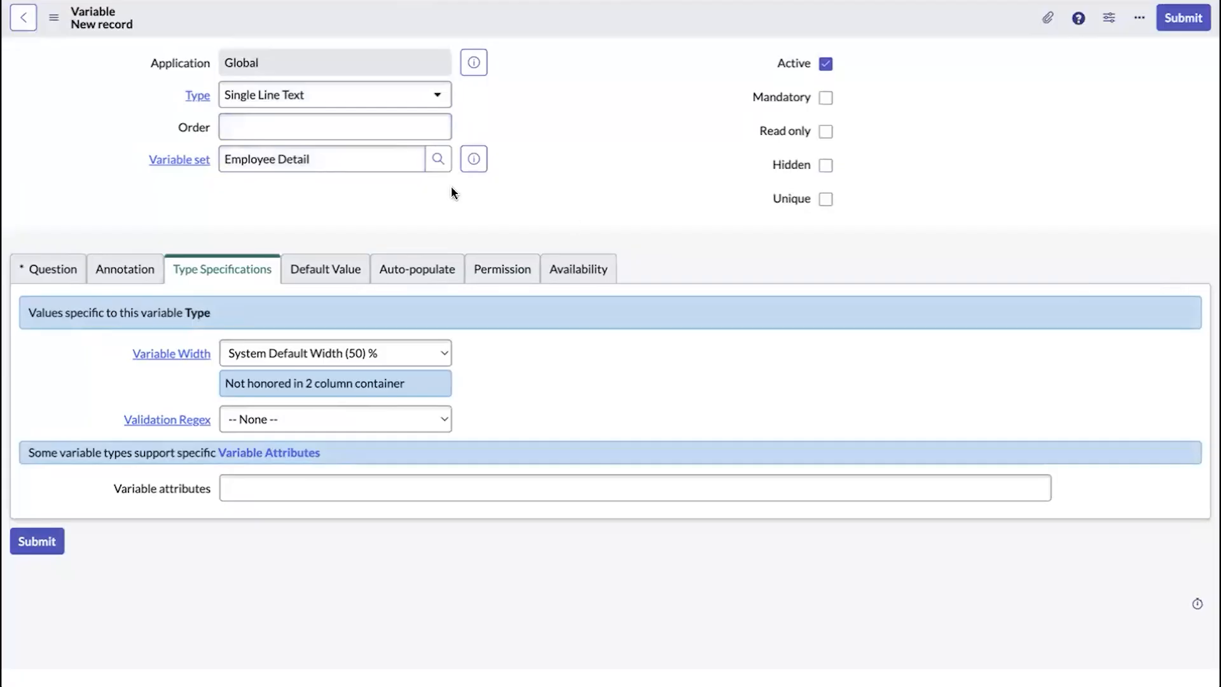
Set another new Employee Detail variable's type to Date/Time and enter the question Date of Birth, letting the name fill in.
click(320, 103)
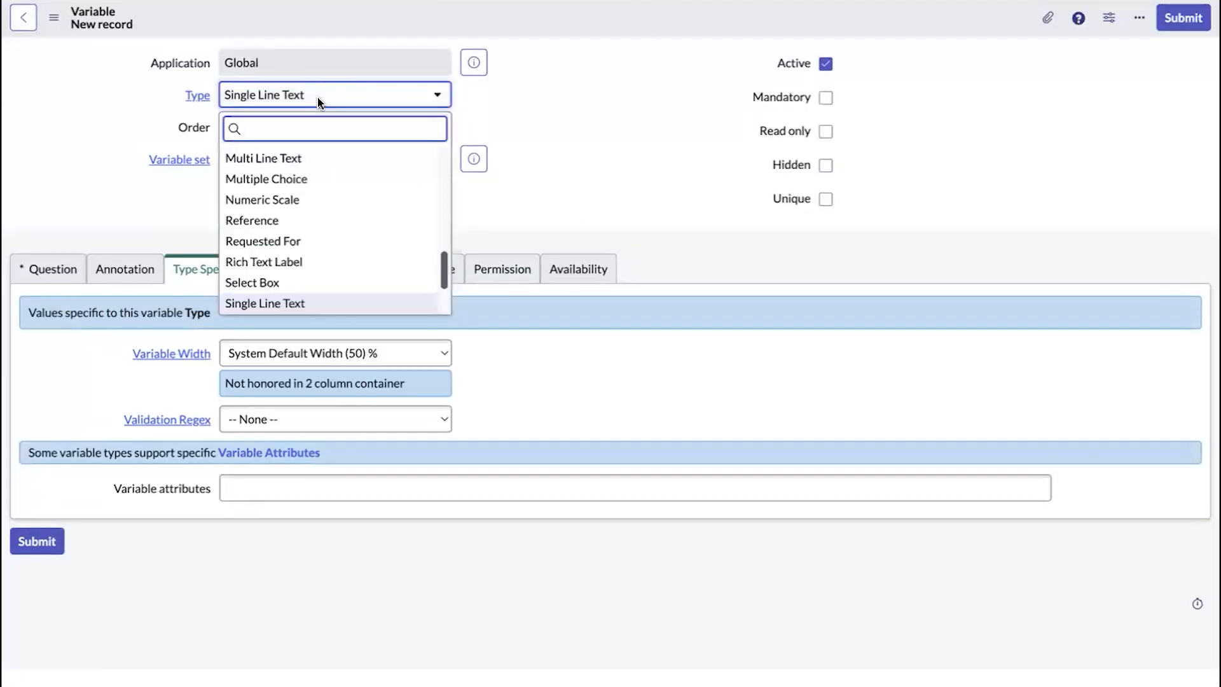
scroll(308, 227, down, 3)
scroll(310, 232, up, 2)
scroll(308, 225, up, 5)
click(307, 228)
click(299, 355)
text(Date of Birth)
key(Tab)
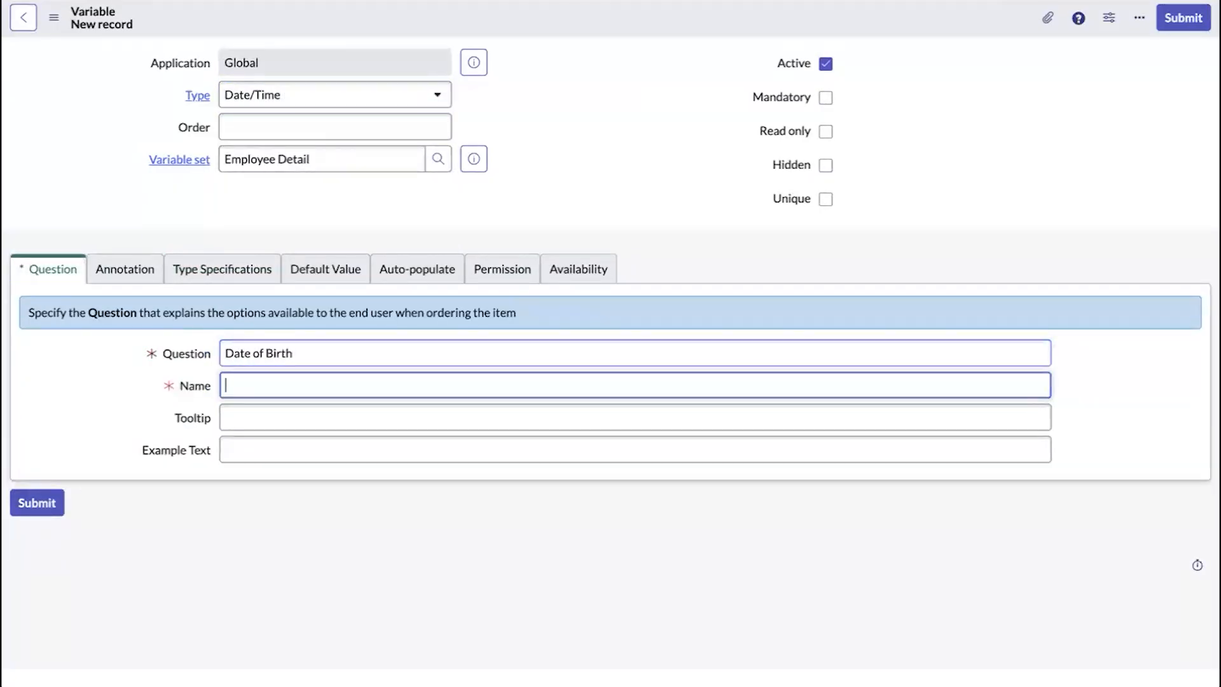
key(Tab)
Set the Date of Birth variable's order to 350 and save the record.
click(366, 135)
text(350)
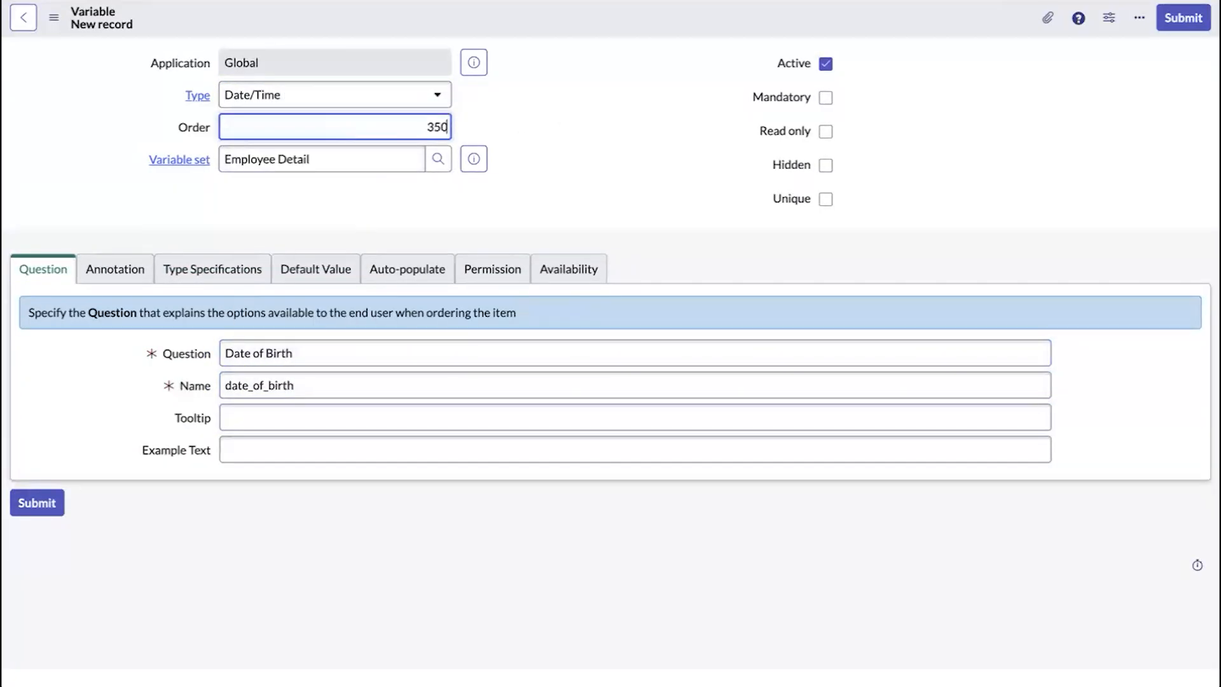
right_click(578, 22)
click(607, 33)
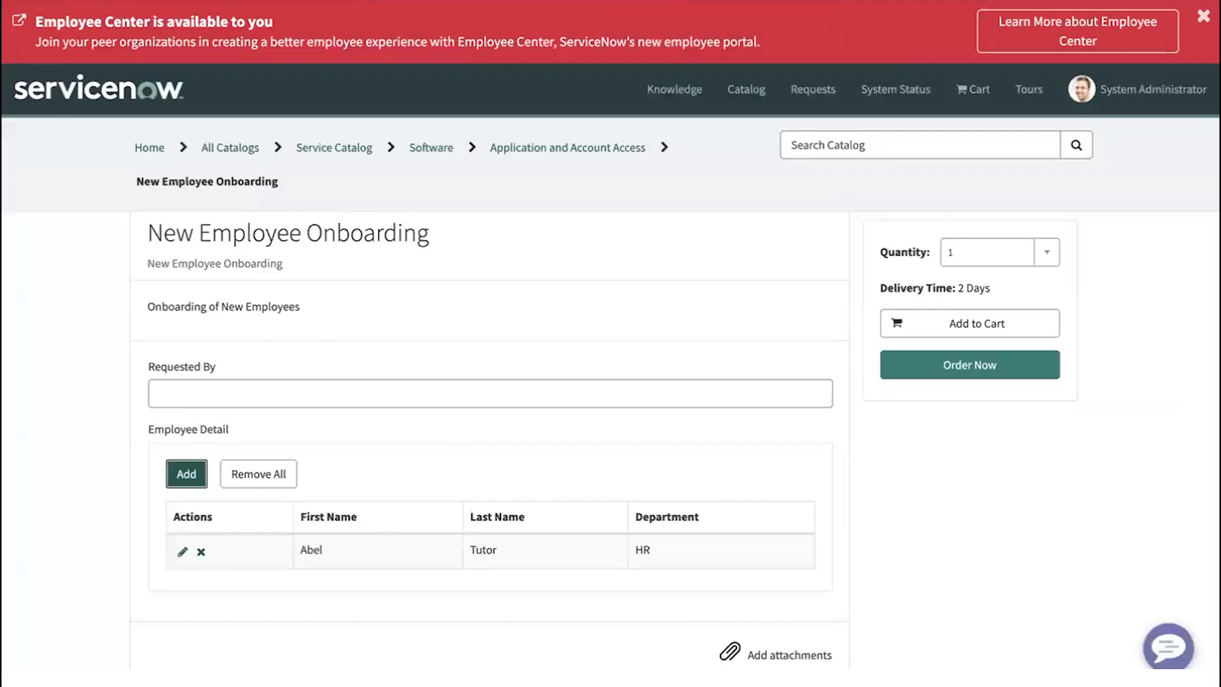
Reload the portal's New Employee Onboarding item, discarding the unsaved entries, and open the form for adding an Employee Detail row.
key(super+r)
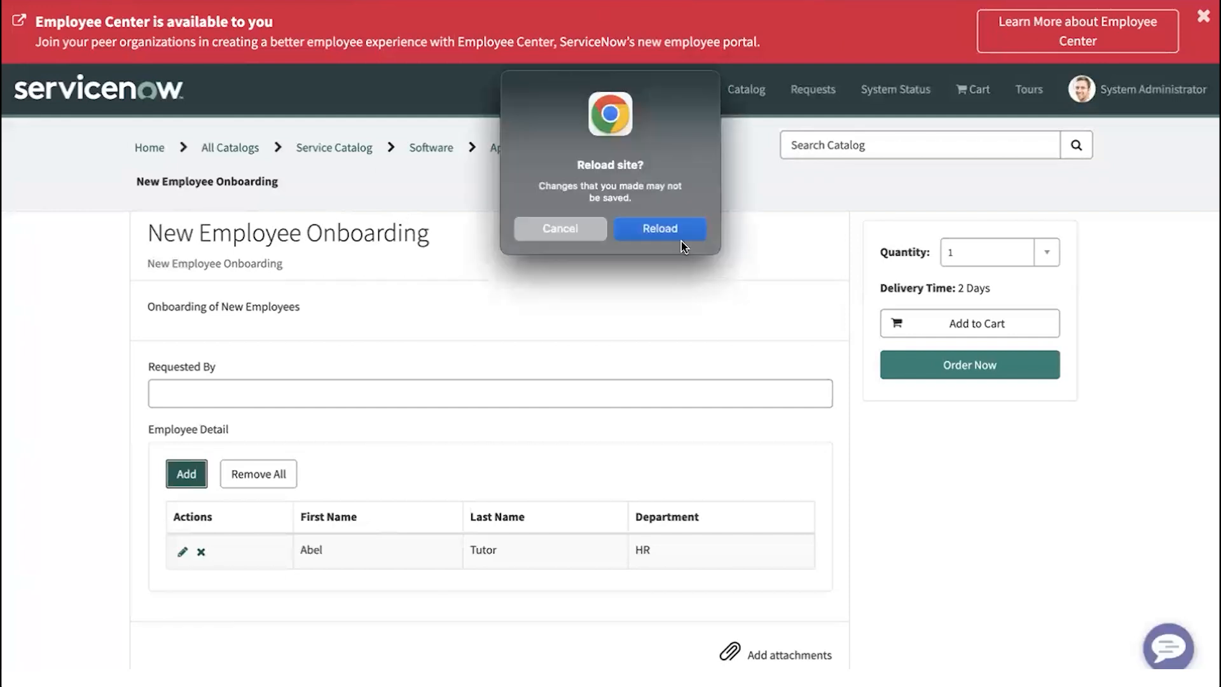
click(661, 229)
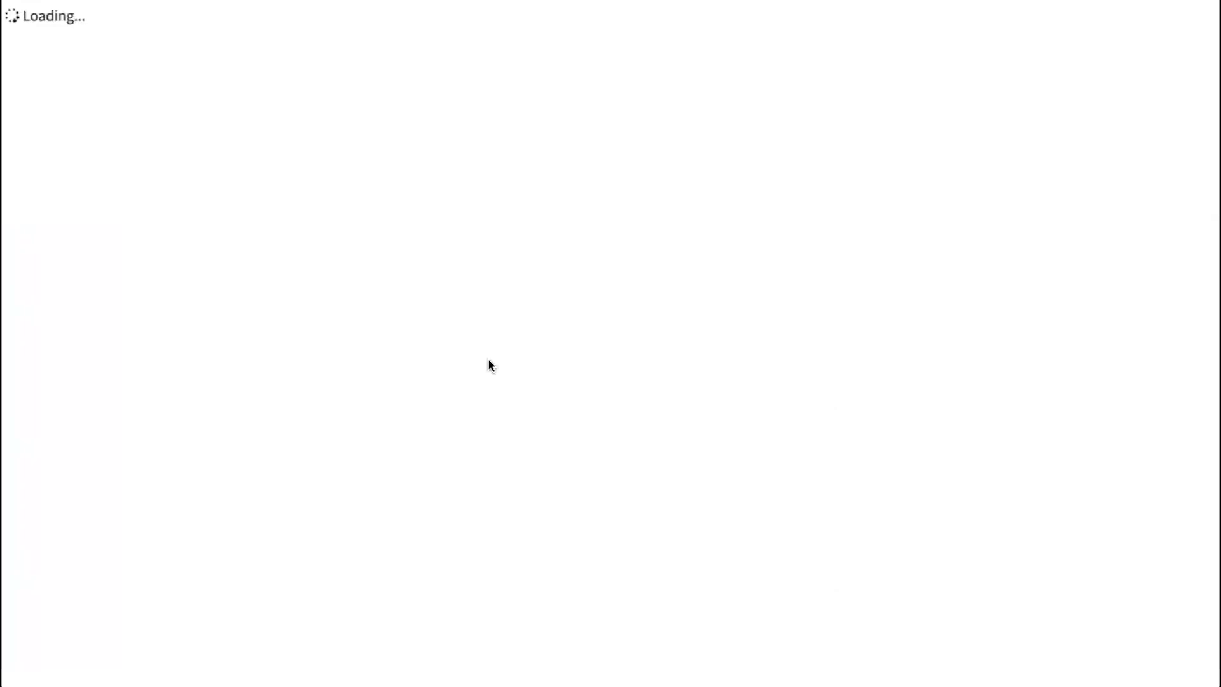
scroll(488, 360, down, 1)
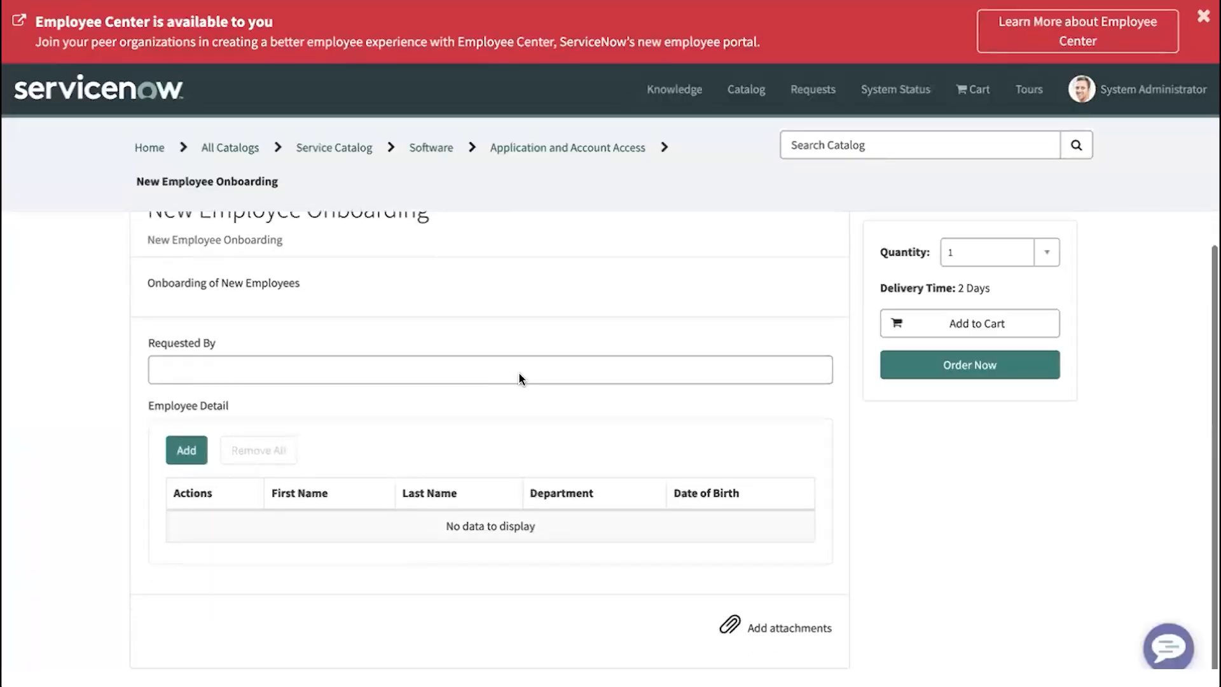
click(188, 452)
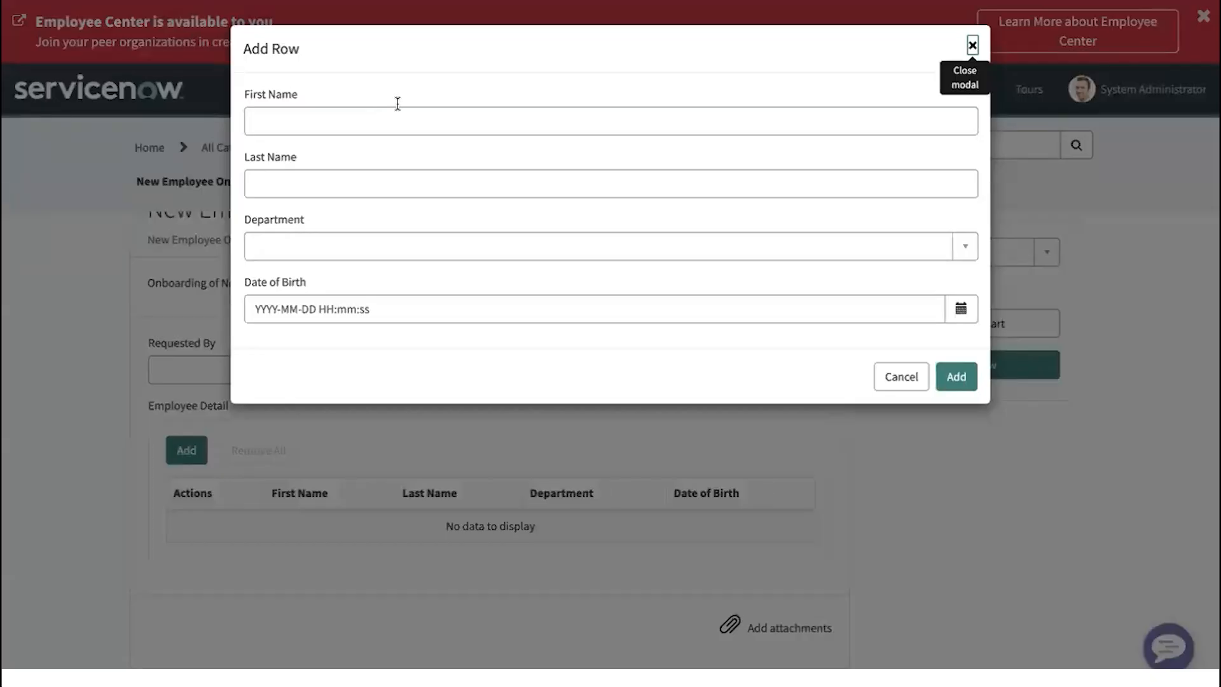
Fill the new Employee Detail row with the employee's first and last name and the department Finance.
click(396, 120)
text(Ab)
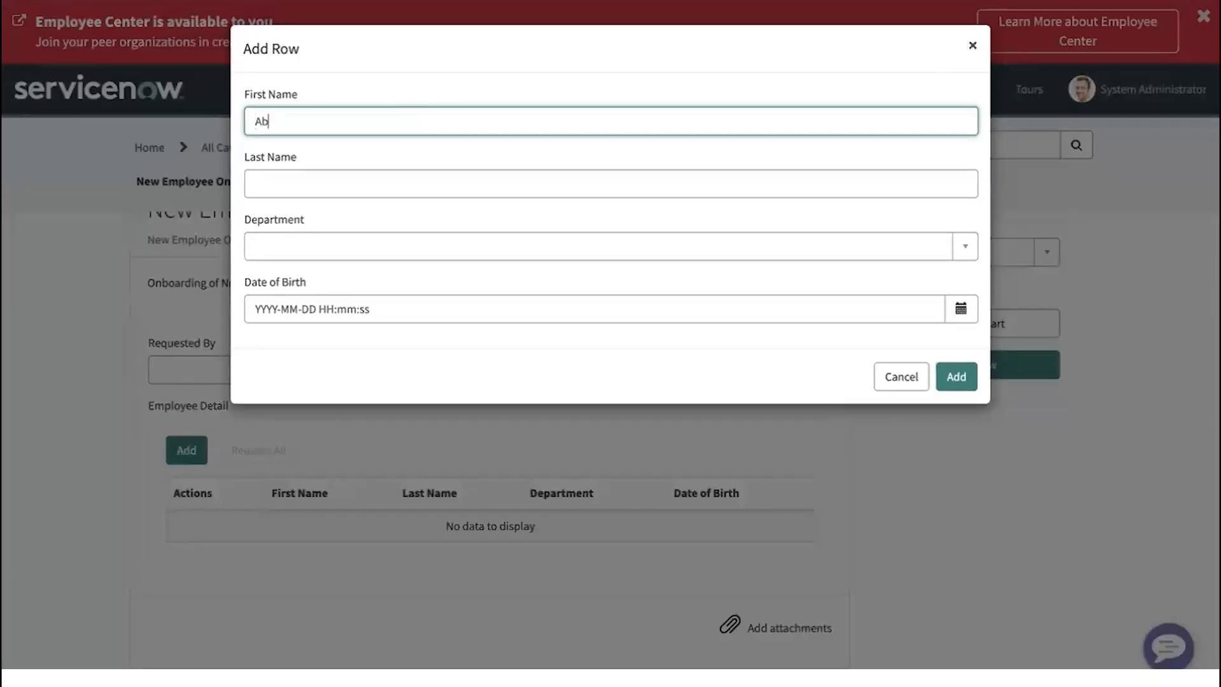
text(el)
key(Tab)
key(Tab)
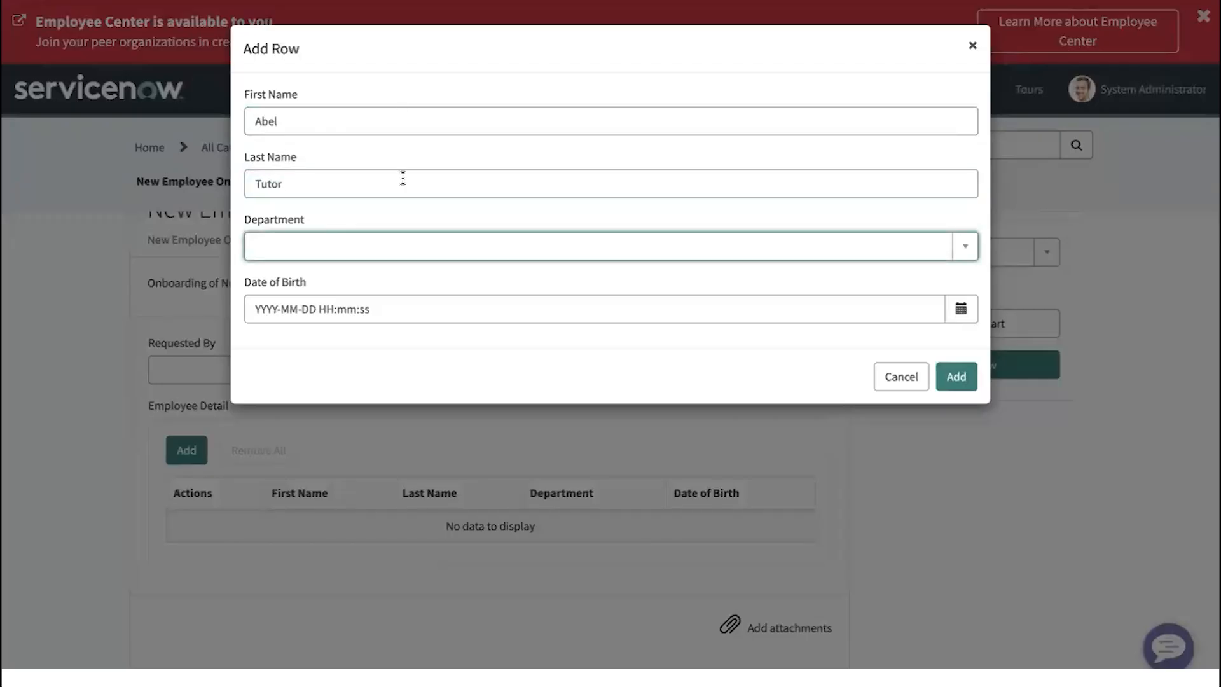
click(409, 241)
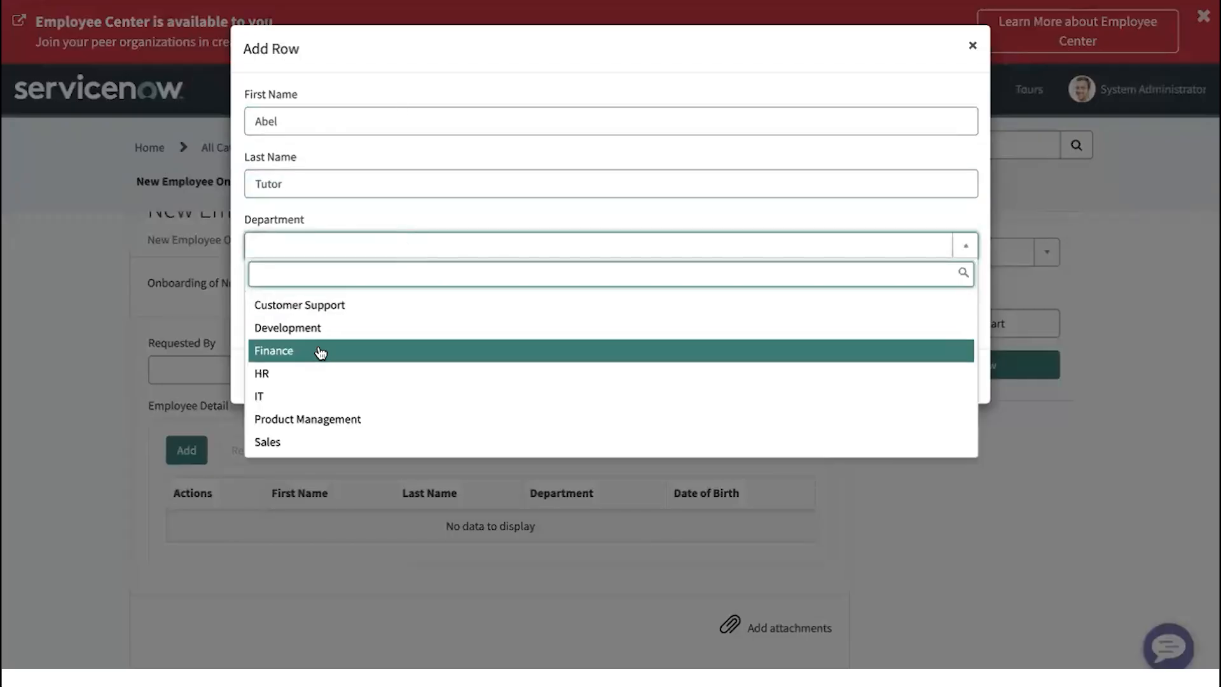
click(319, 351)
Pick the employee's date of birth from the calendar and add the row to Employee Detail.
click(378, 309)
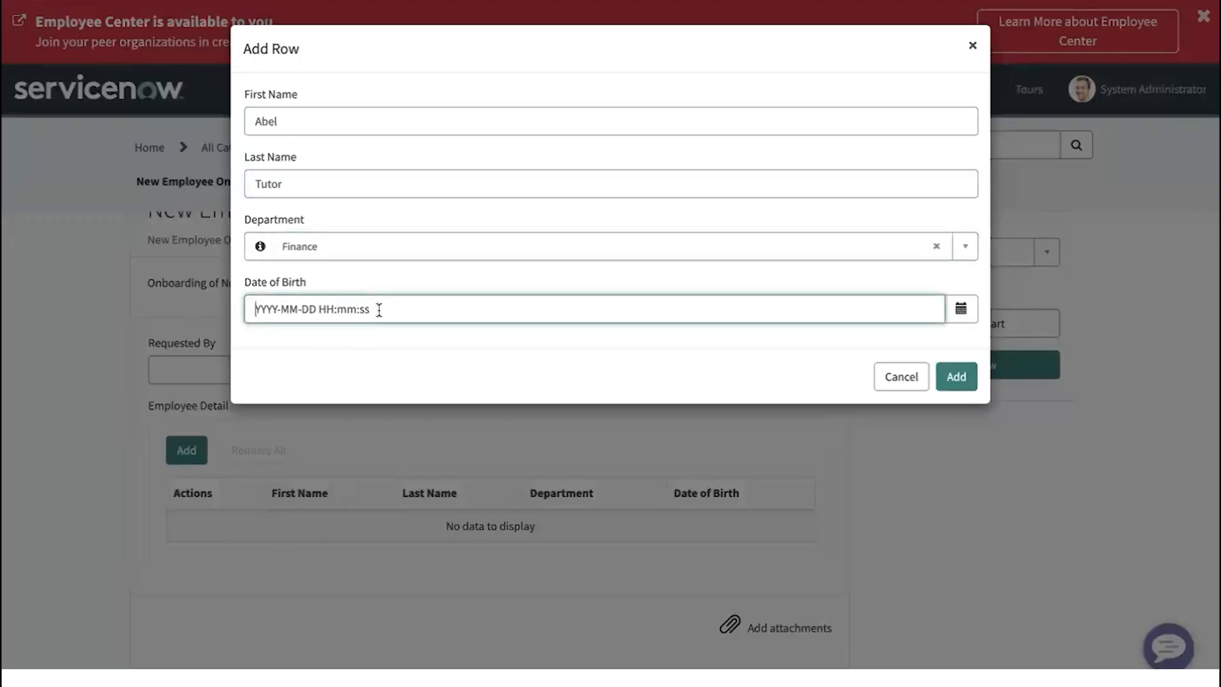
click(961, 309)
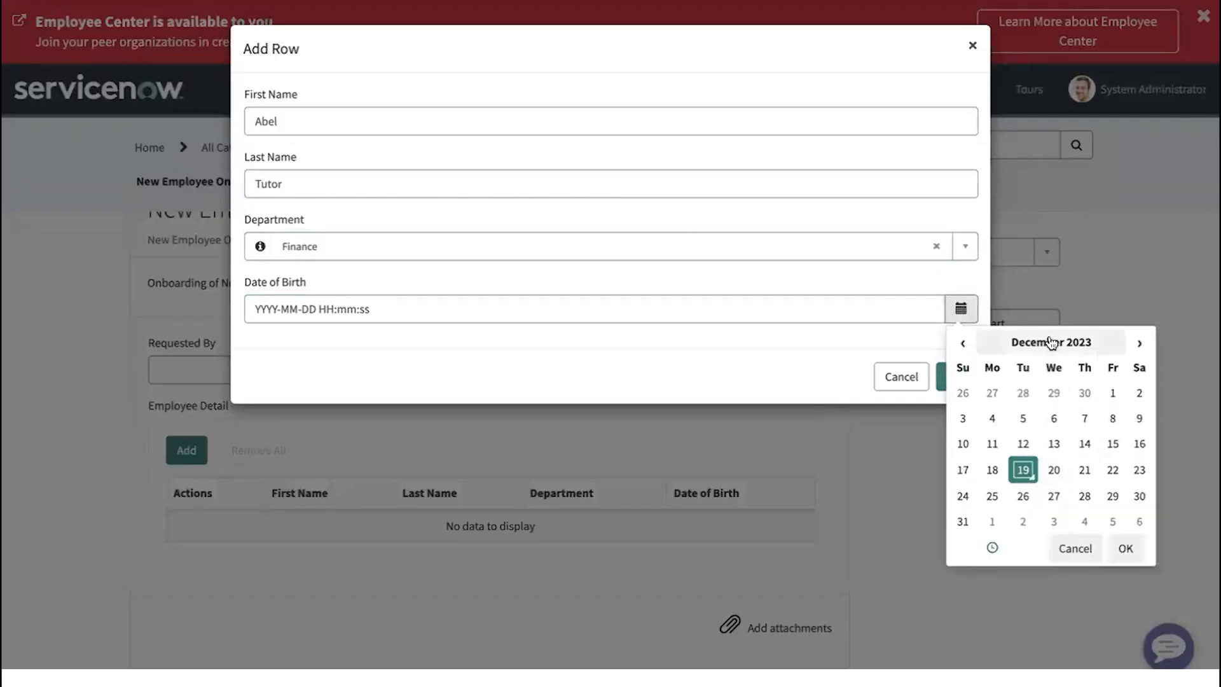
click(1026, 344)
click(958, 344)
click(957, 344)
click(957, 343)
click(958, 344)
click(957, 344)
click(958, 343)
click(1021, 446)
click(1025, 442)
click(1122, 547)
click(960, 379)
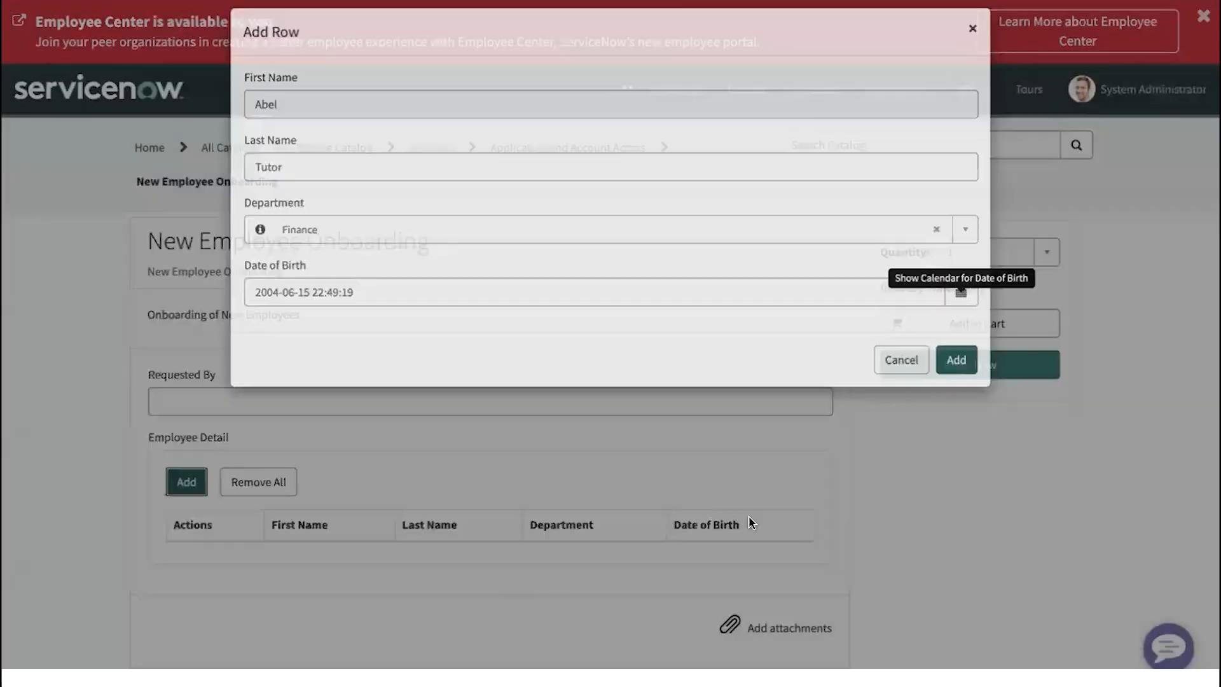
Enter the requester's name in Requested By, then order the New Employee Onboarding item and check out.
click(443, 372)
text(Surya)
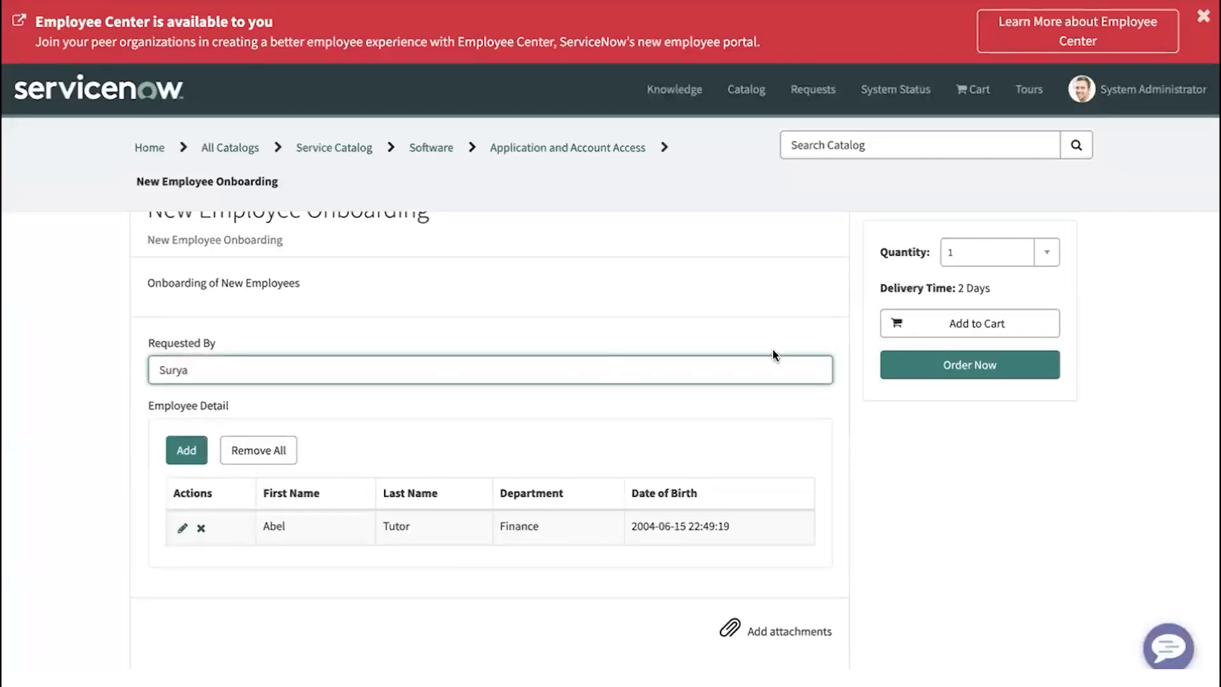
click(961, 364)
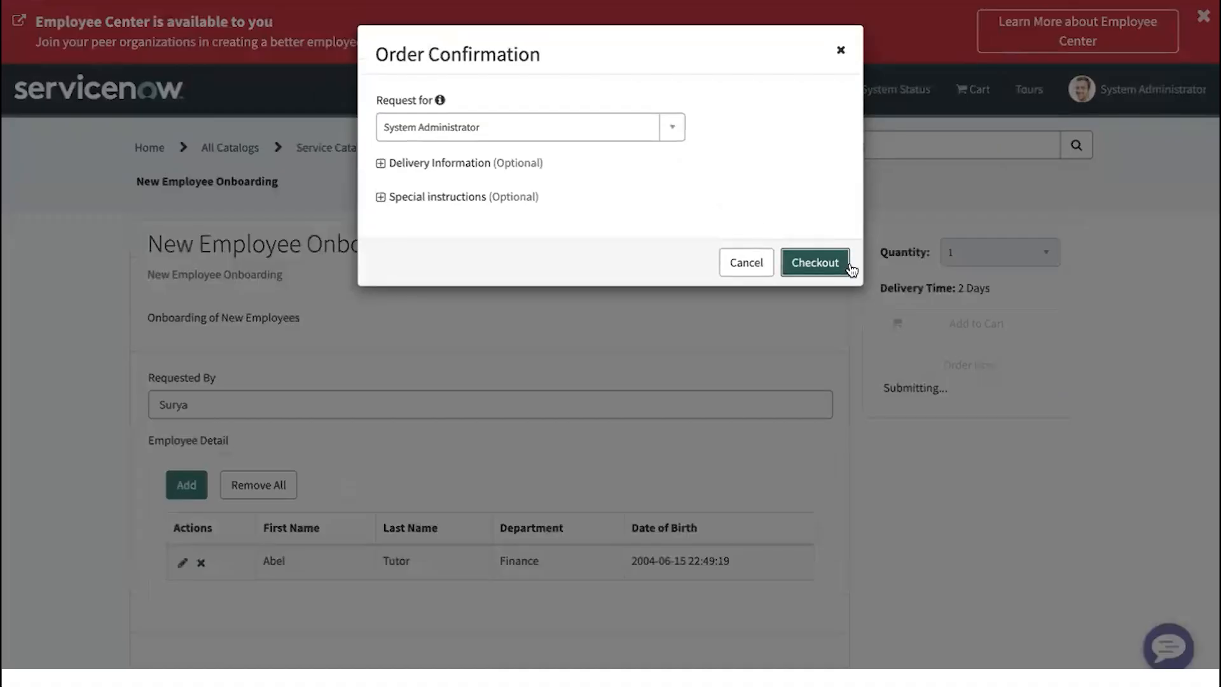
click(846, 265)
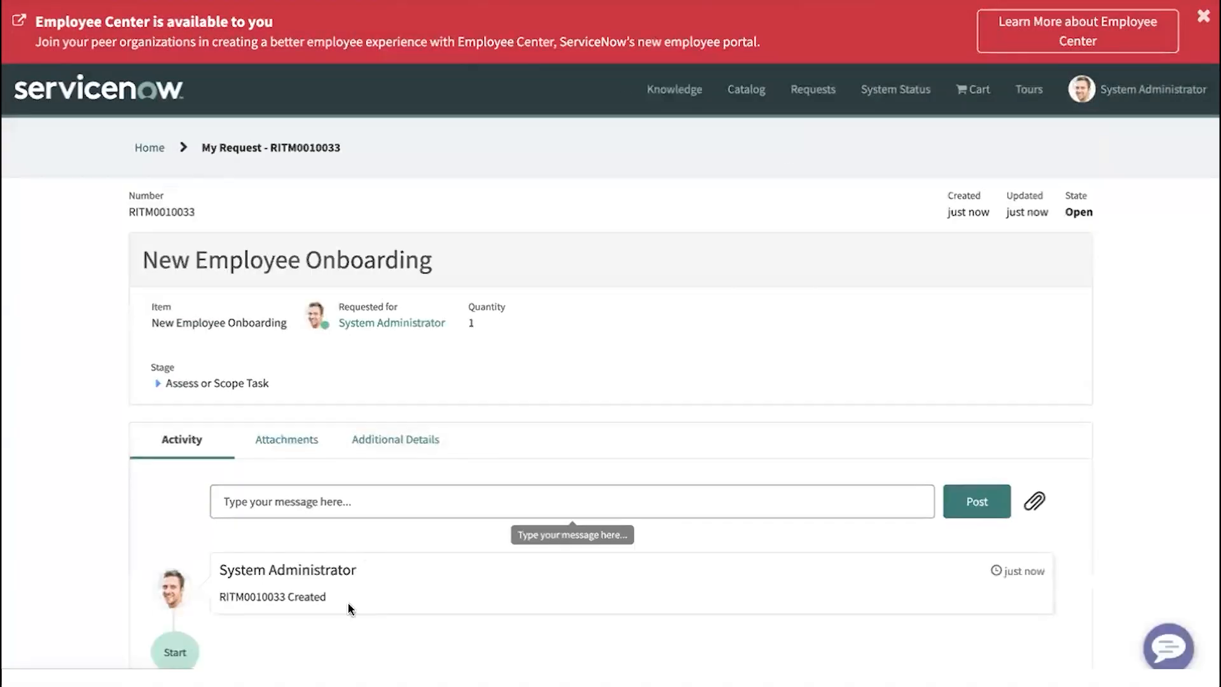
Copy the new requested item's number, find its record with the global search and examine its Employee Detail variables.
double_click(254, 596)
key(super+c)
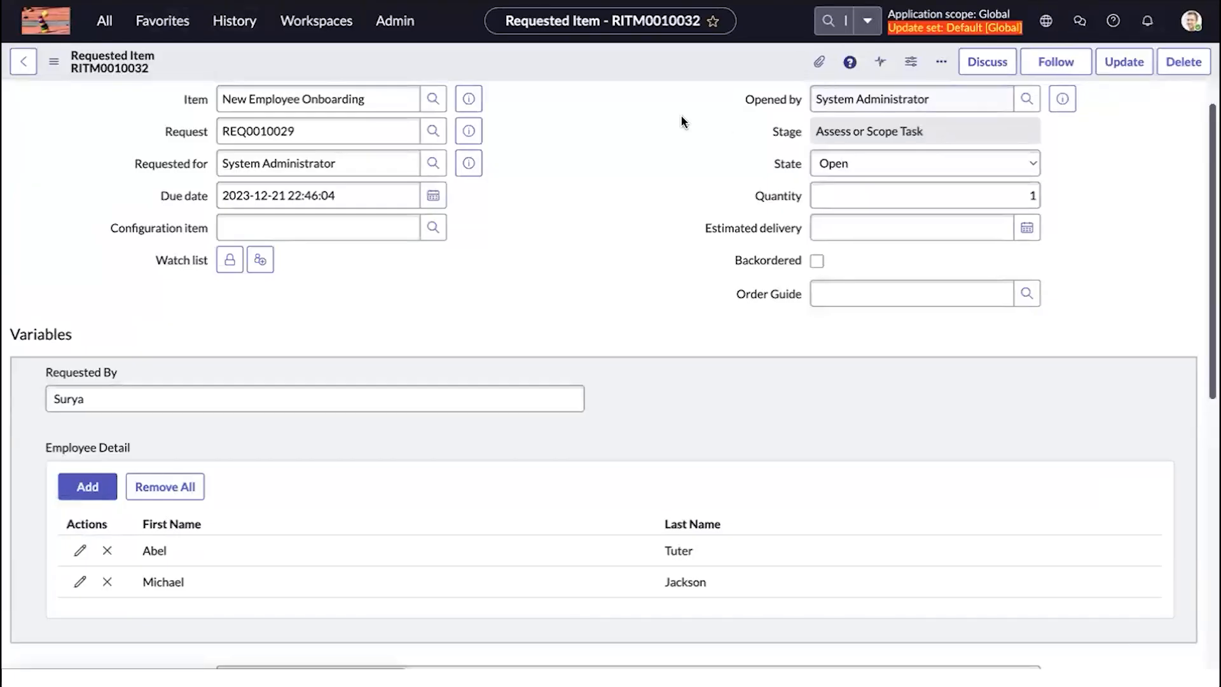
key(super+r)
click(904, 28)
click(853, 21)
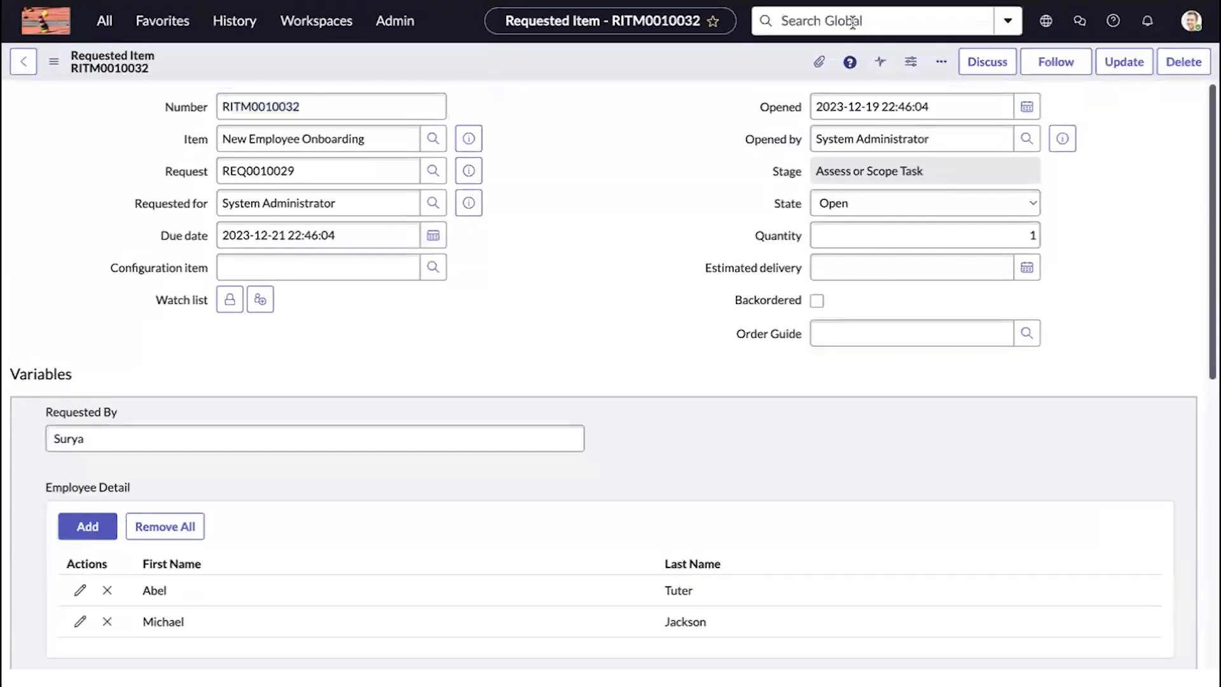
key(super+v)
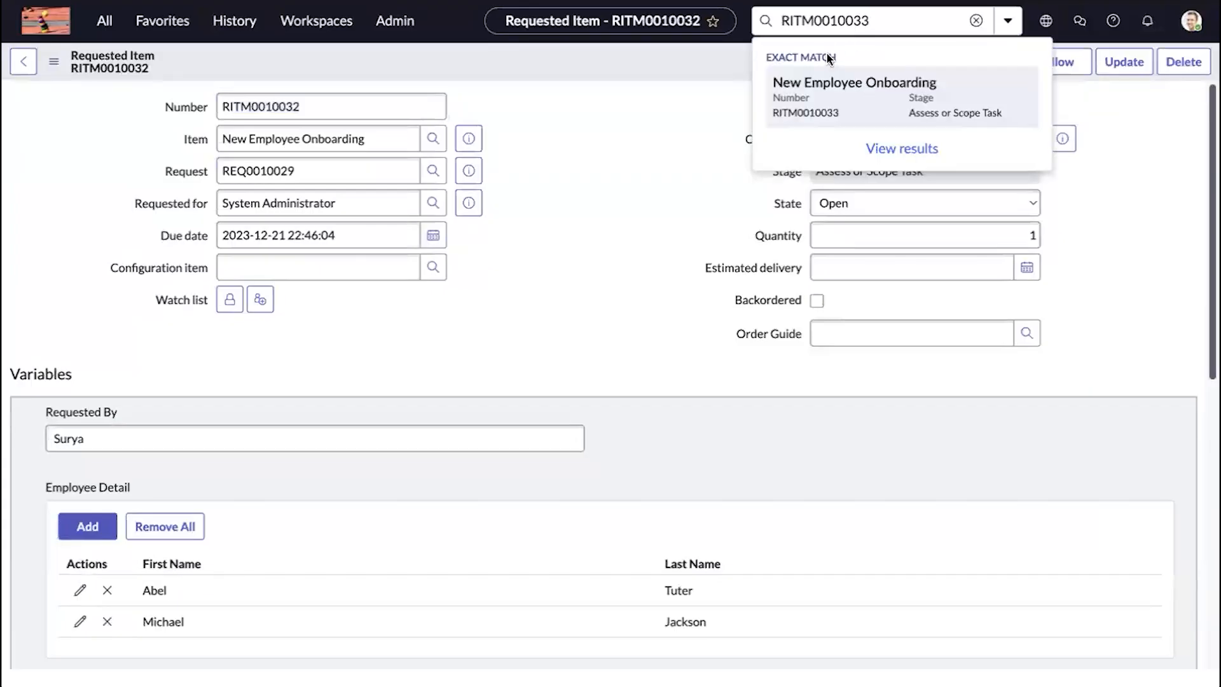
click(824, 91)
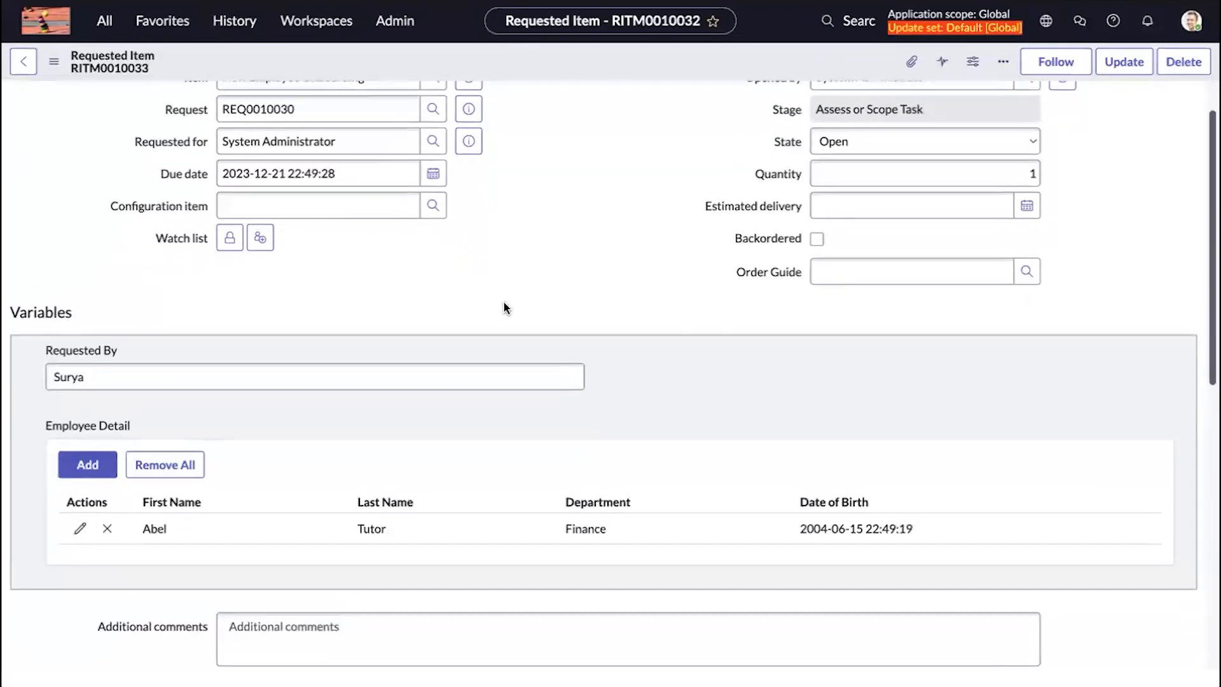
scroll(686, 607, down, 2)
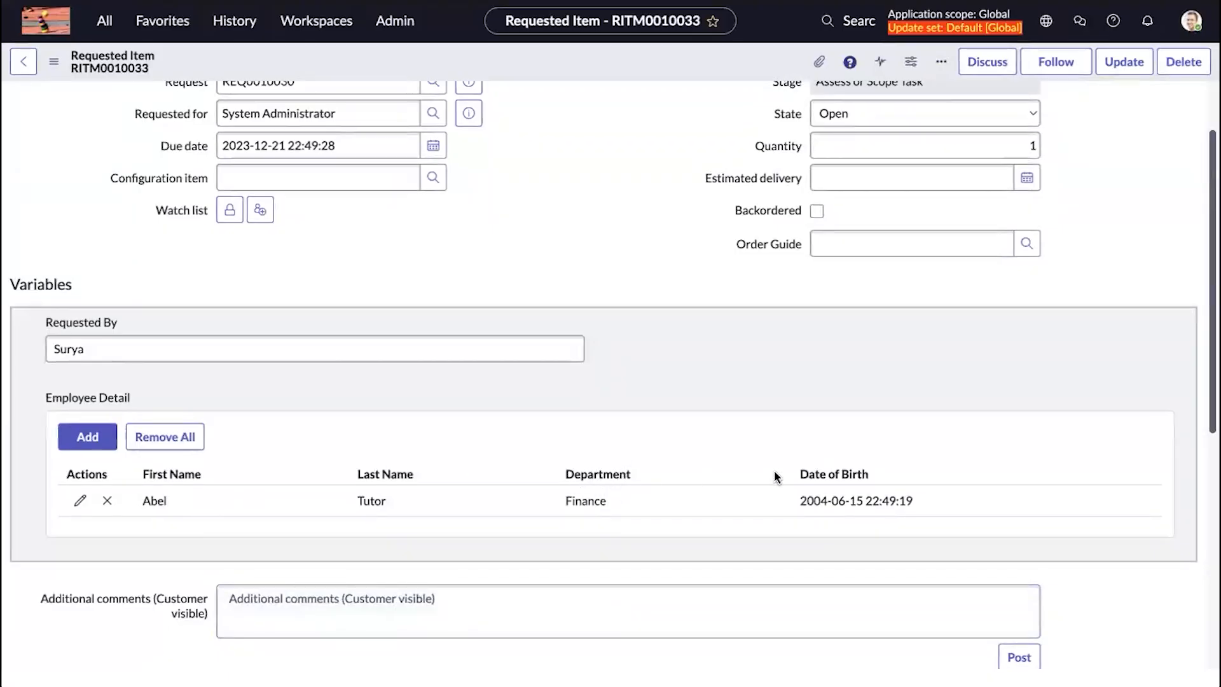
scroll(666, 483, up, 1)
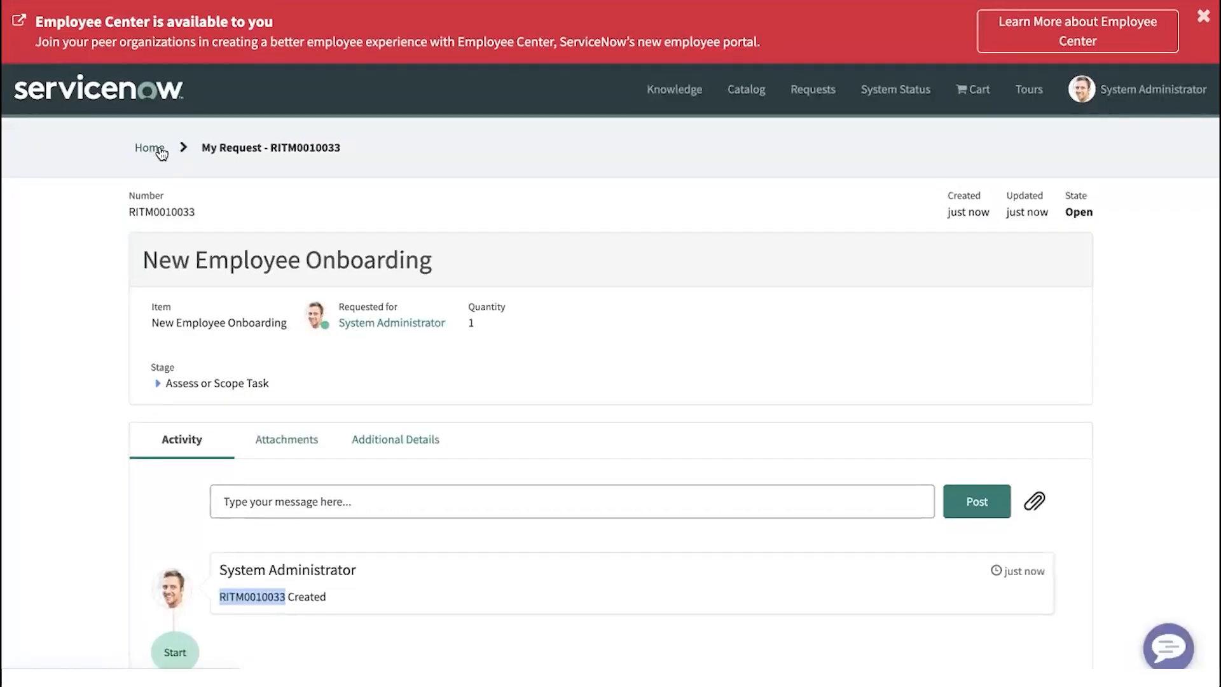
Return from the submitted request to the service portal's home page.
click(133, 103)
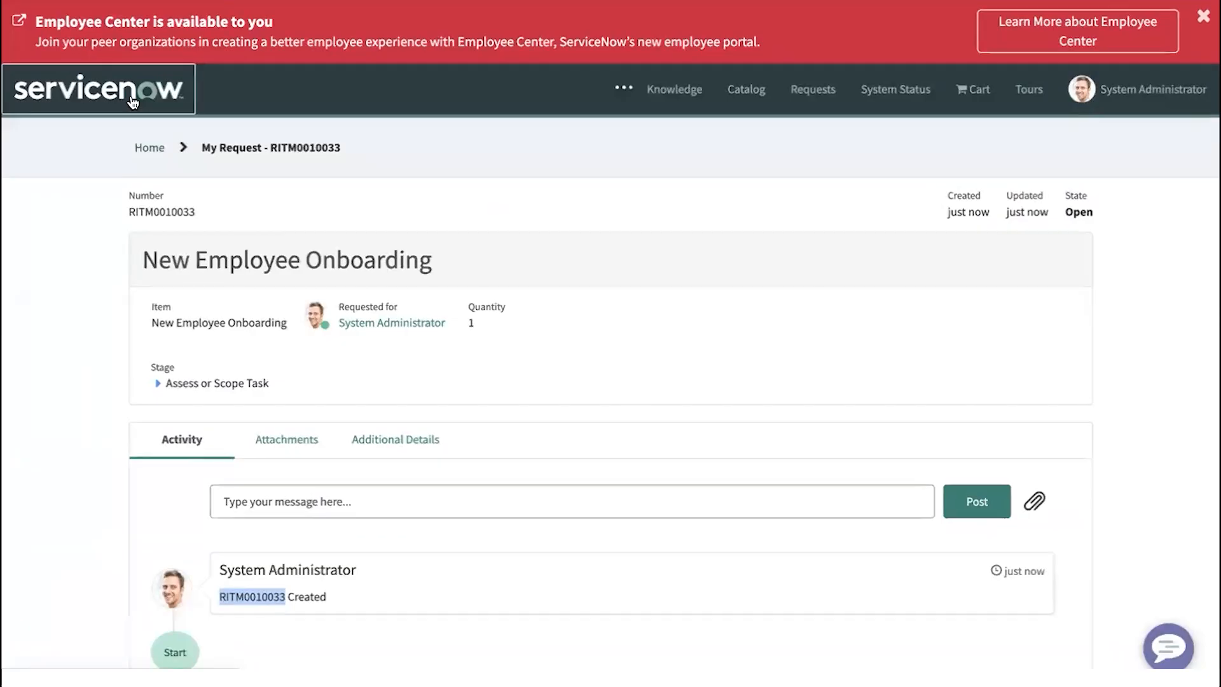